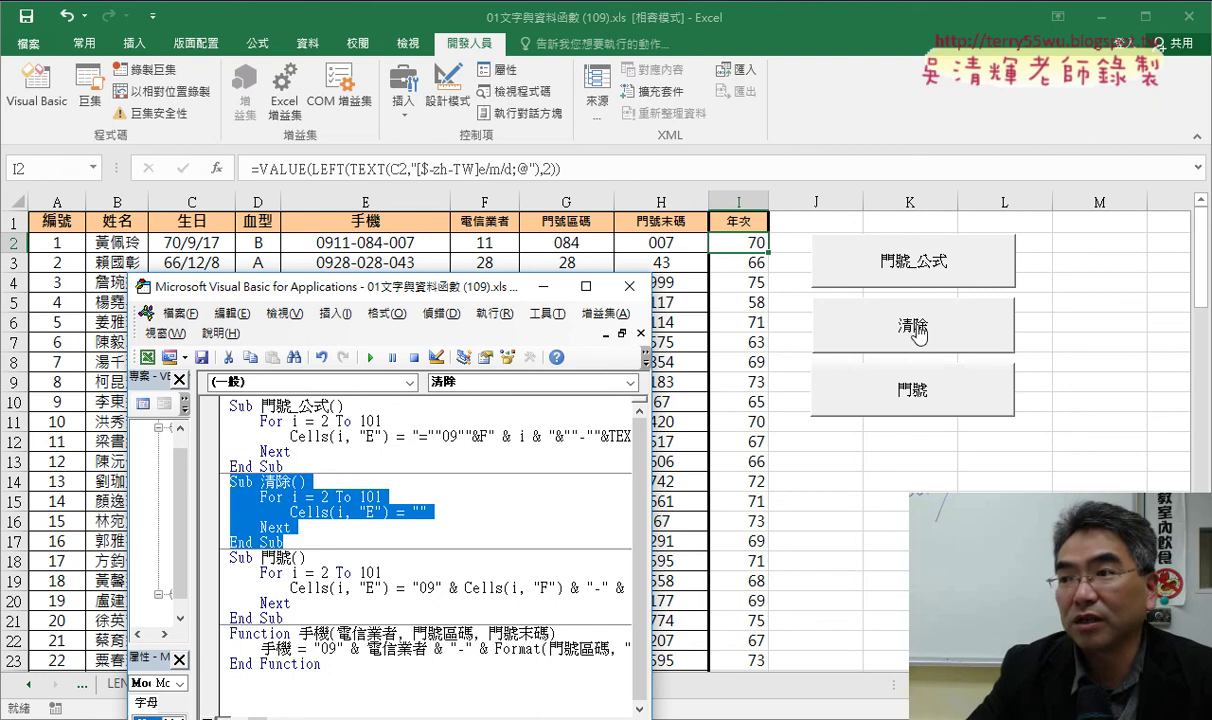
# - Review I2's formula =VALUE(LEFT(TEXT(C2,"[$-zh-TW]e/m/d;@"),2)) in the formula bar, leaving it unchanged
pyautogui.click(731, 245)
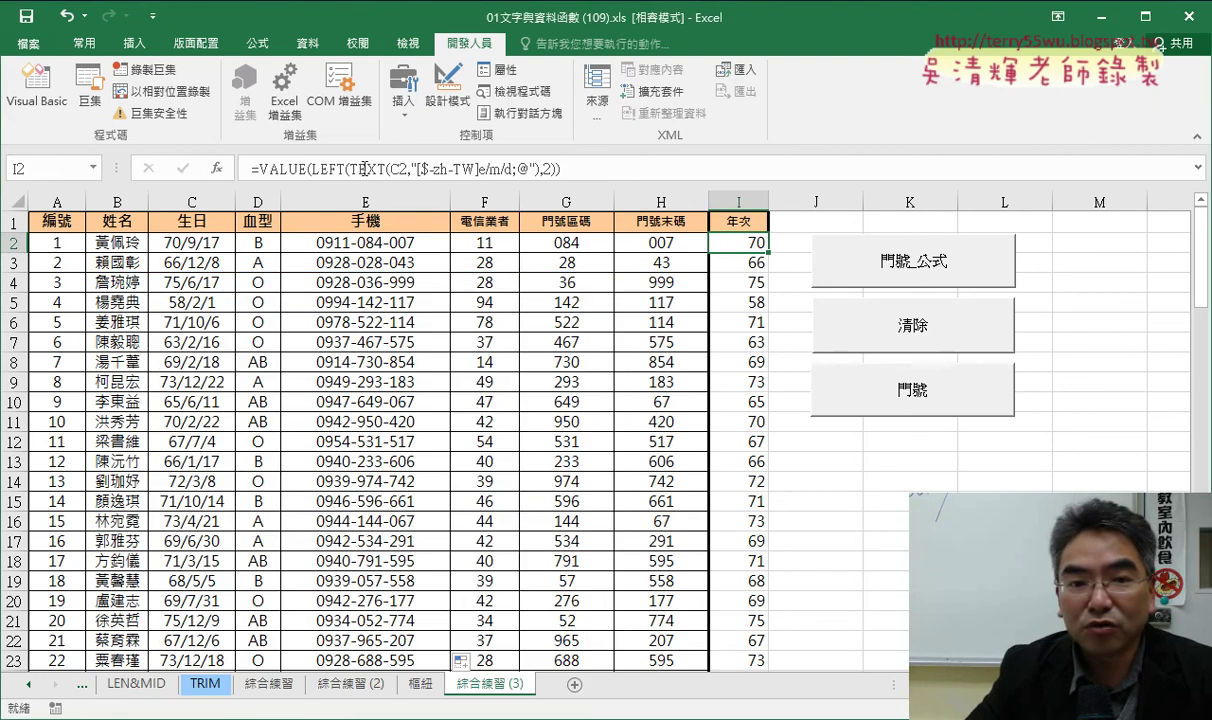
pyautogui.moveTo(245, 169); pyautogui.dragTo(574, 172)
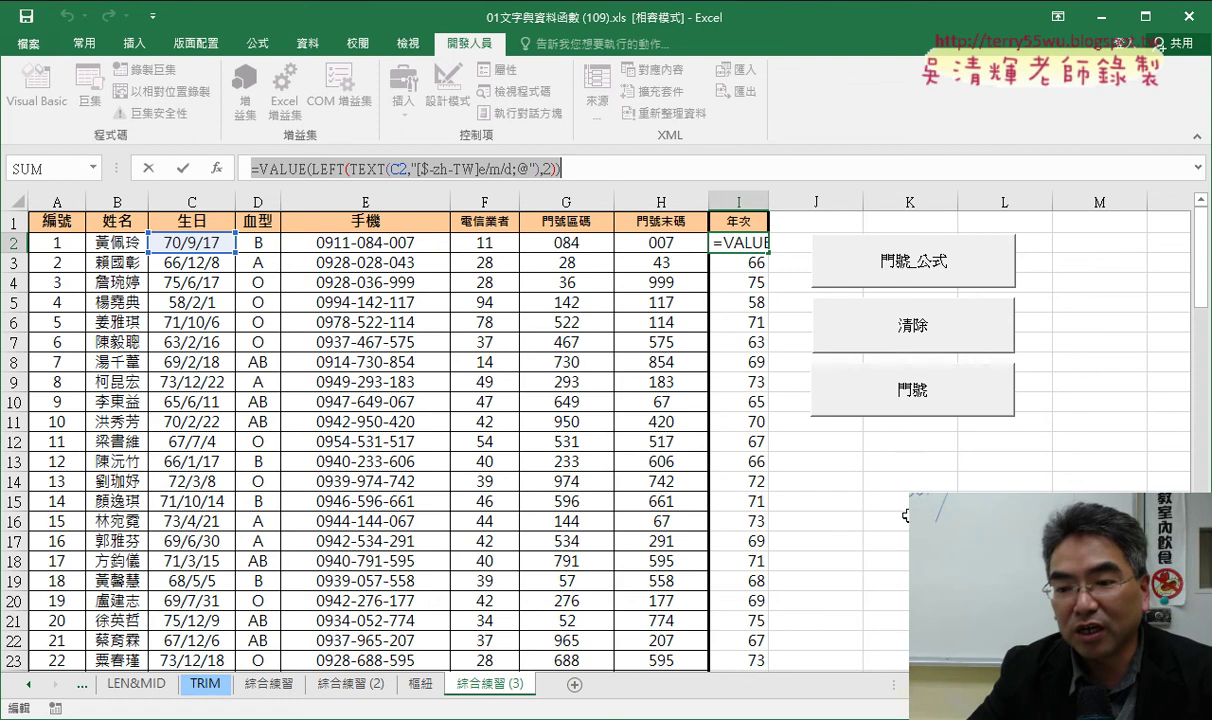
pyautogui.click(147, 169)
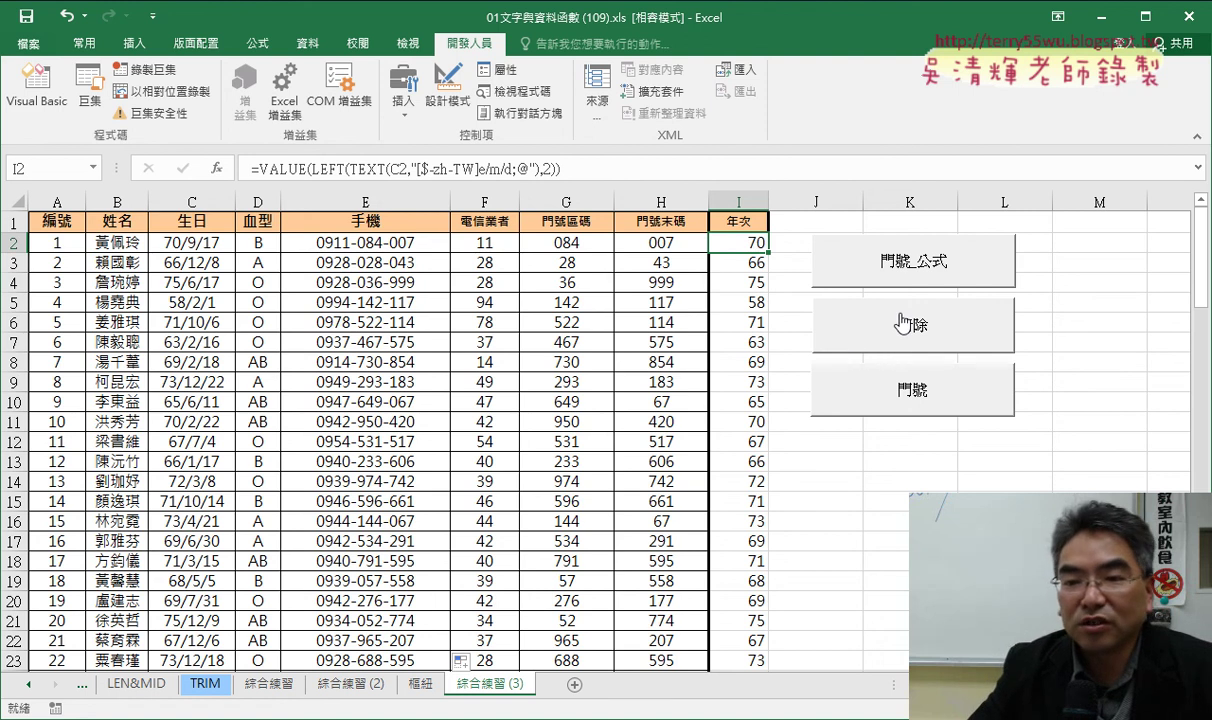
# - Open the Visual Basic editor and enlarge its code window to show longer lines
pyautogui.click(50, 103)
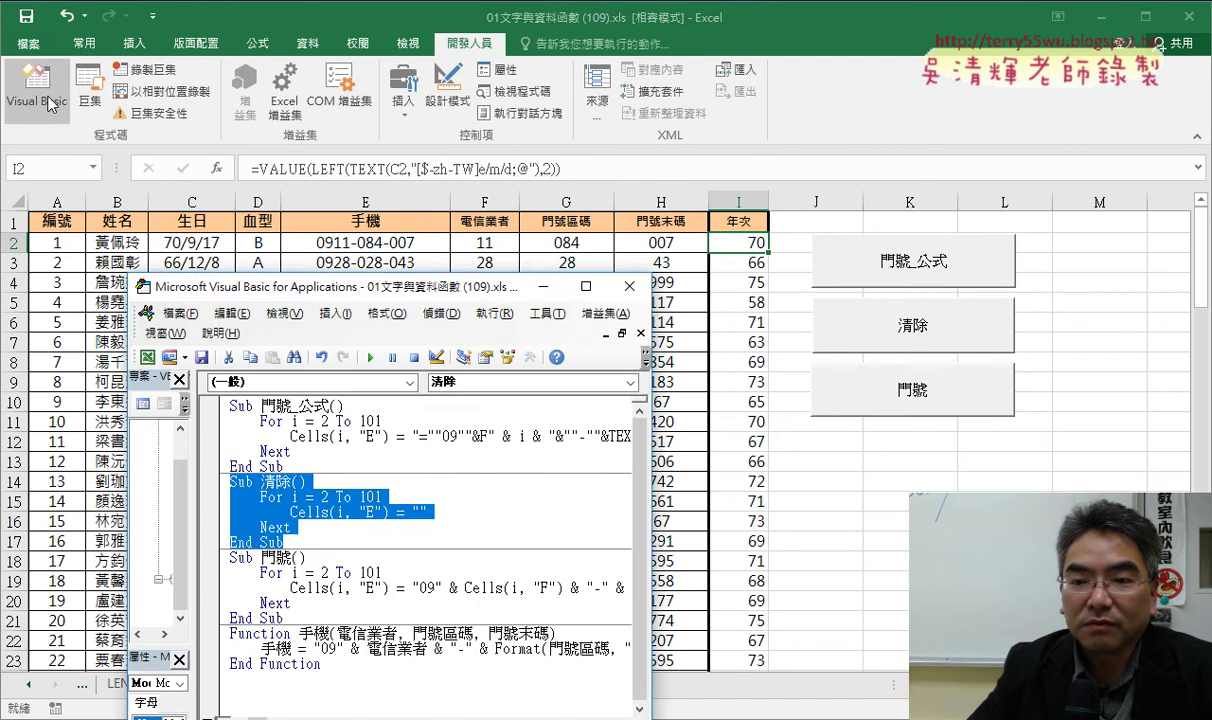
pyautogui.moveTo(290, 287); pyautogui.dragTo(193, 63)
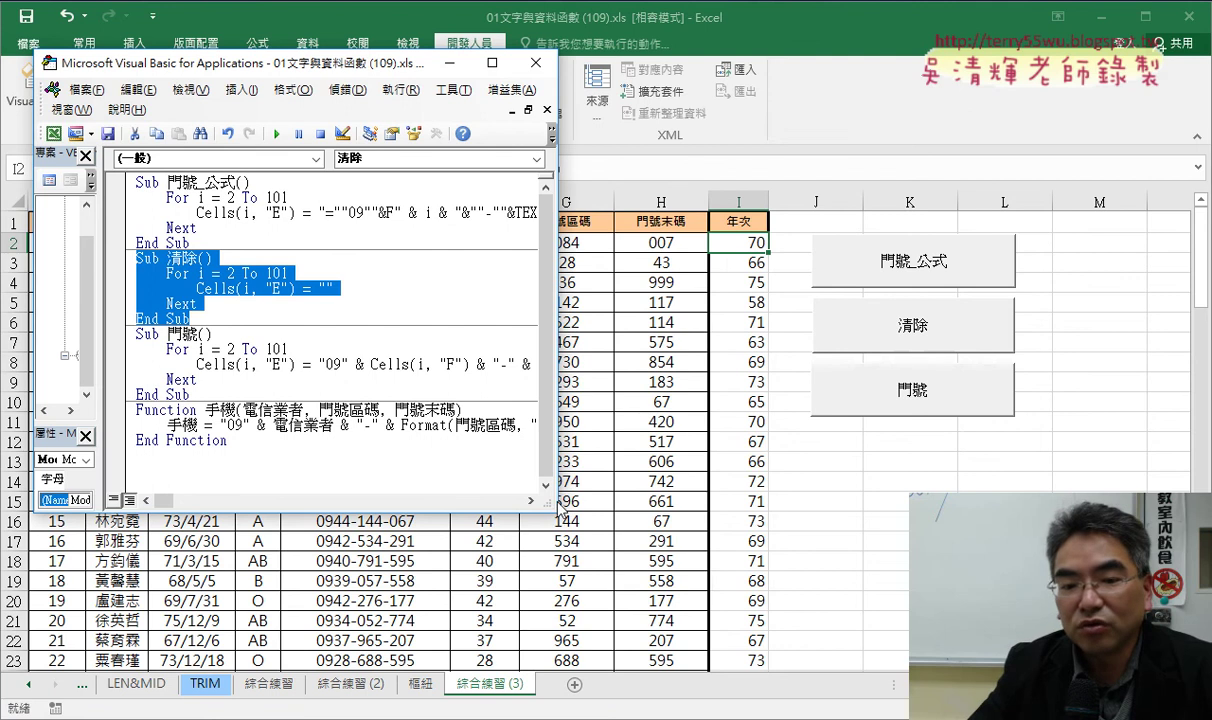
pyautogui.moveTo(555, 508); pyautogui.dragTo(653, 520)
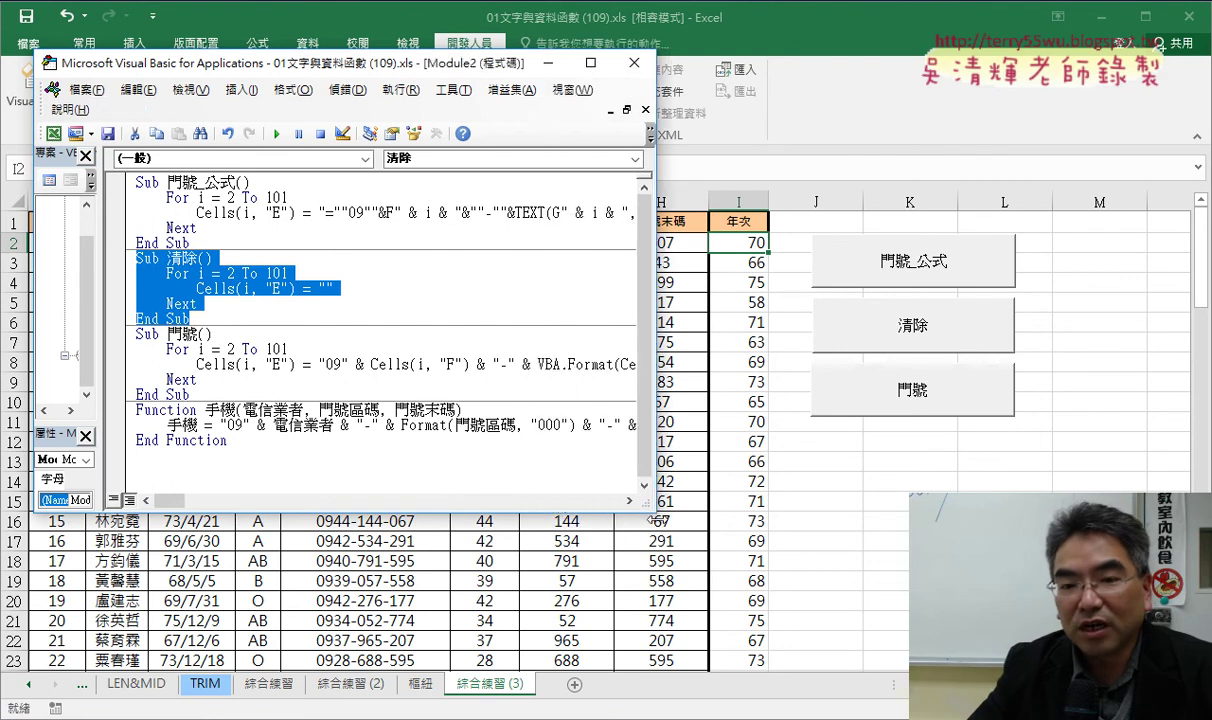
pyautogui.moveTo(566, 513); pyautogui.dragTo(566, 648)
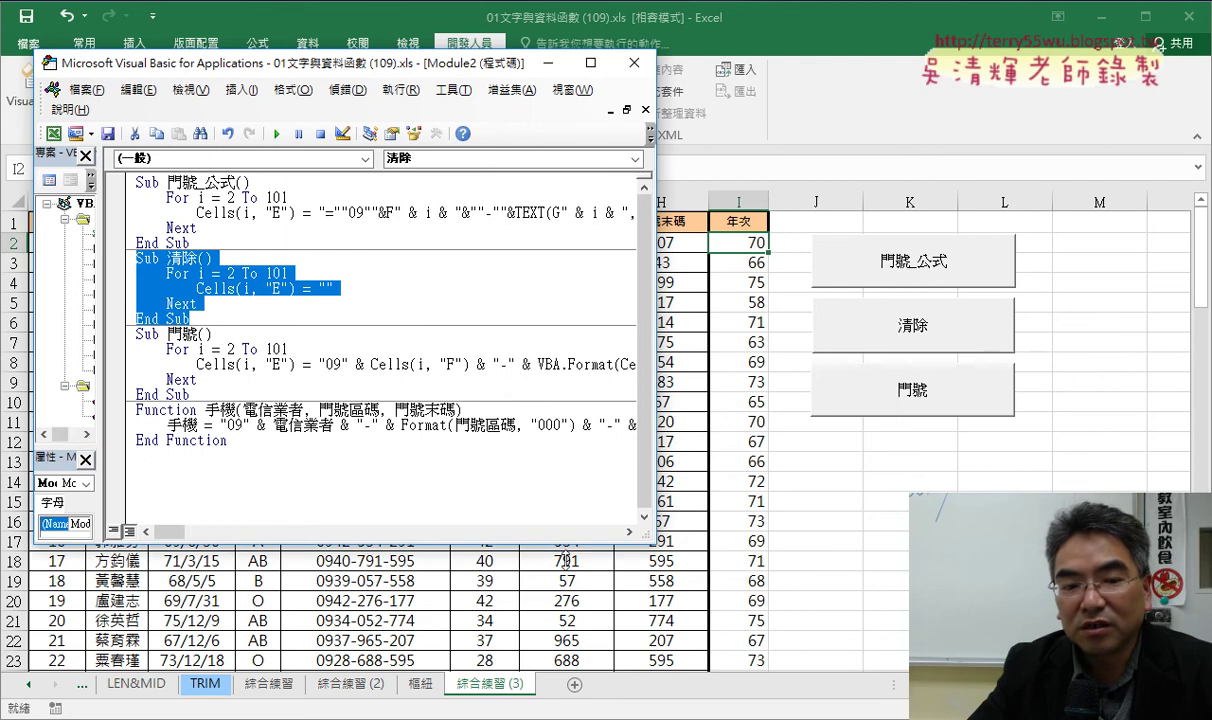
pyautogui.click(490, 520)
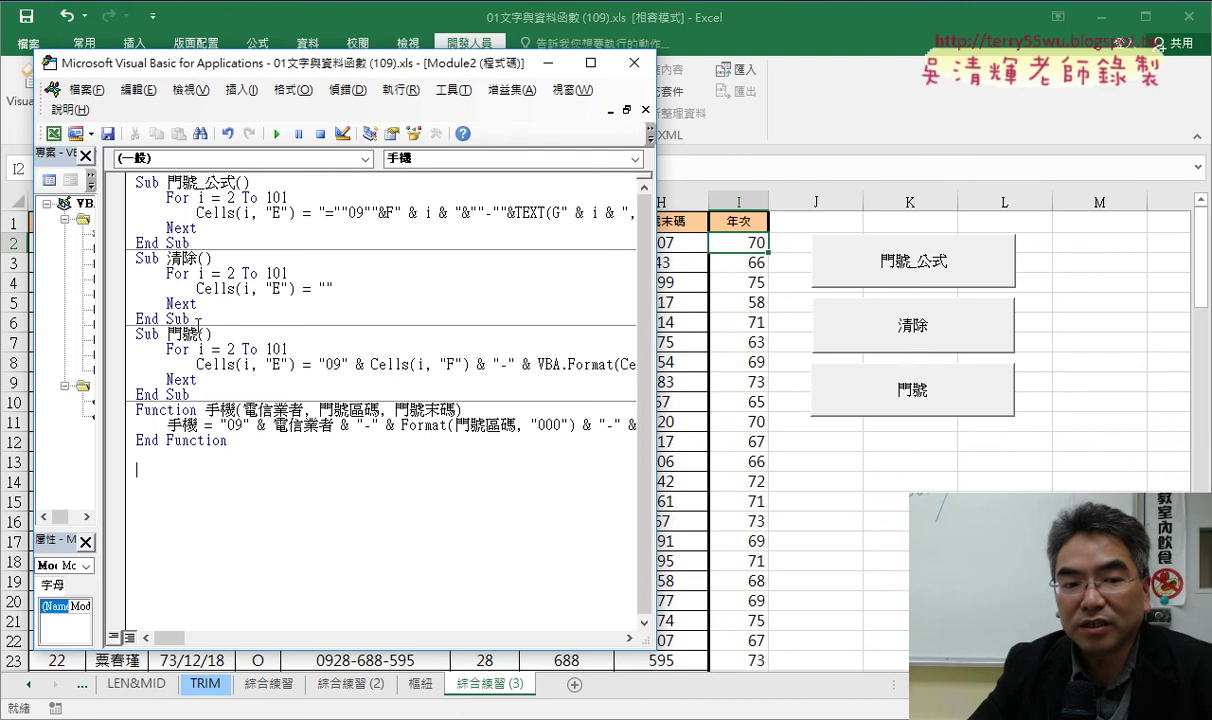
# - Copy the whole 清除 procedure onto the empty line below the 手機 function
pyautogui.moveTo(192, 320); pyautogui.dragTo(136, 258)
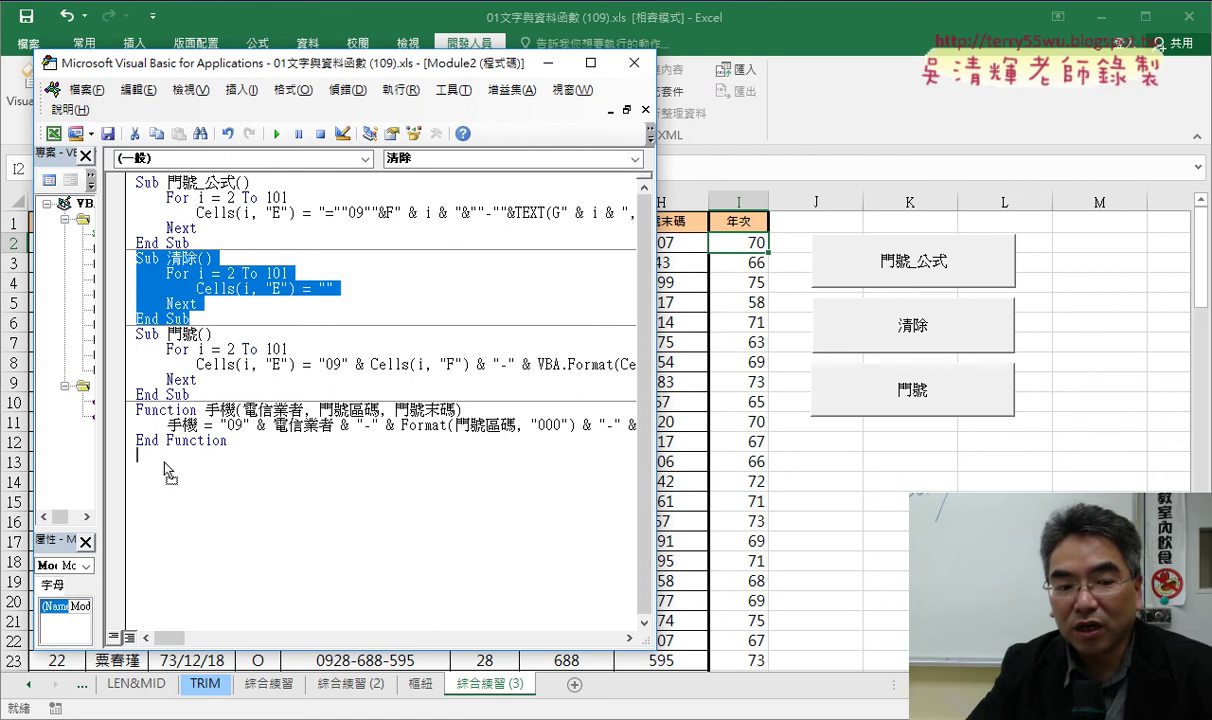
pyautogui.click(164, 470)
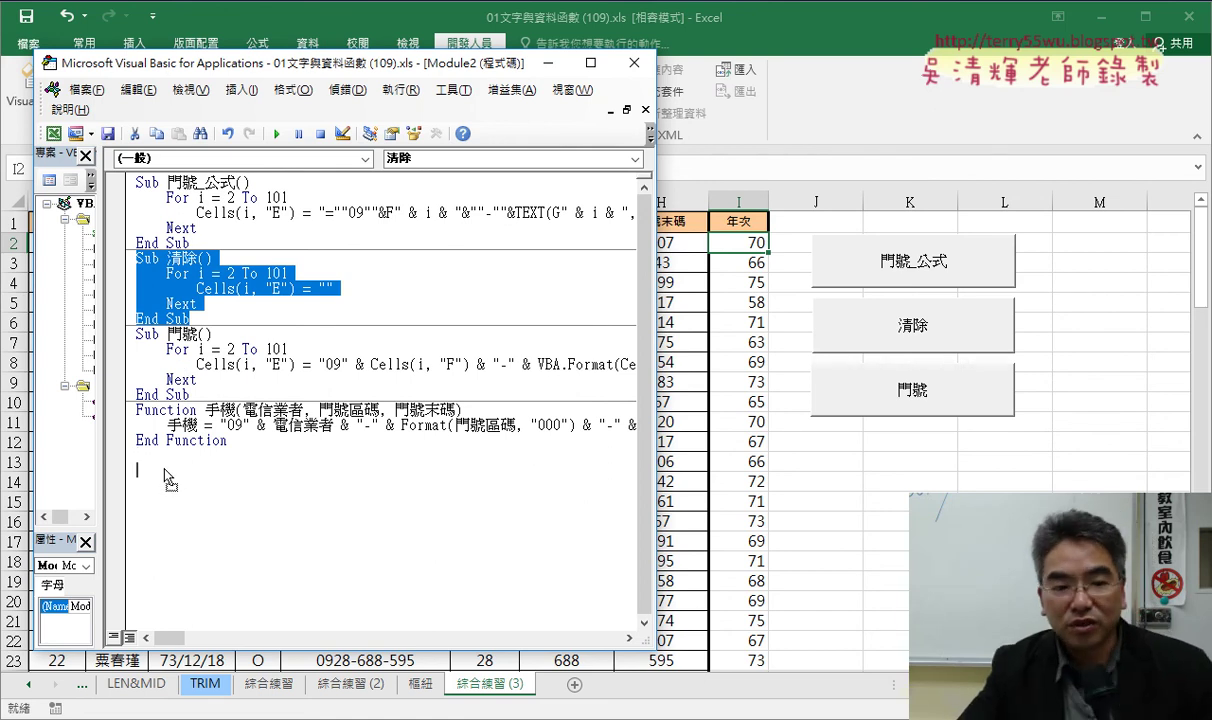
pyautogui.moveTo(165, 470); pyautogui.dragTo(165, 471)
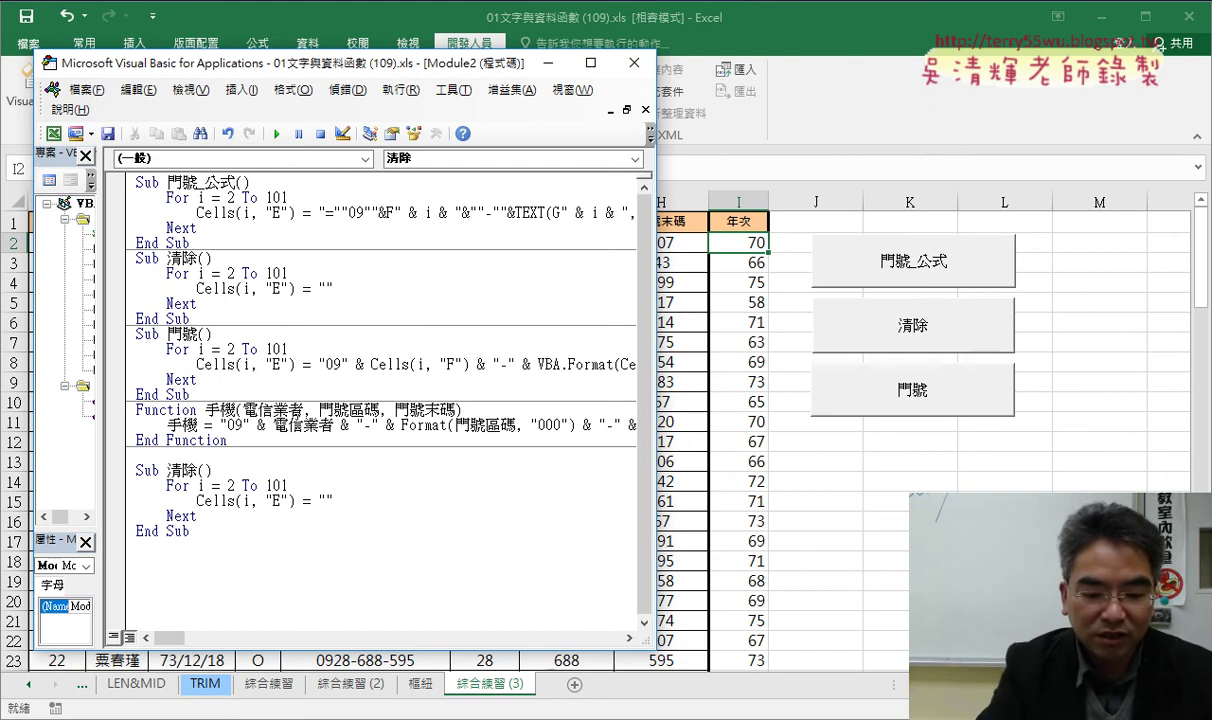
# - Rename the pasted Sub to 年次清除 and change Cells(i, "E") to column "I"
pyautogui.write('ㄗ一')
pyautogui.write('年')
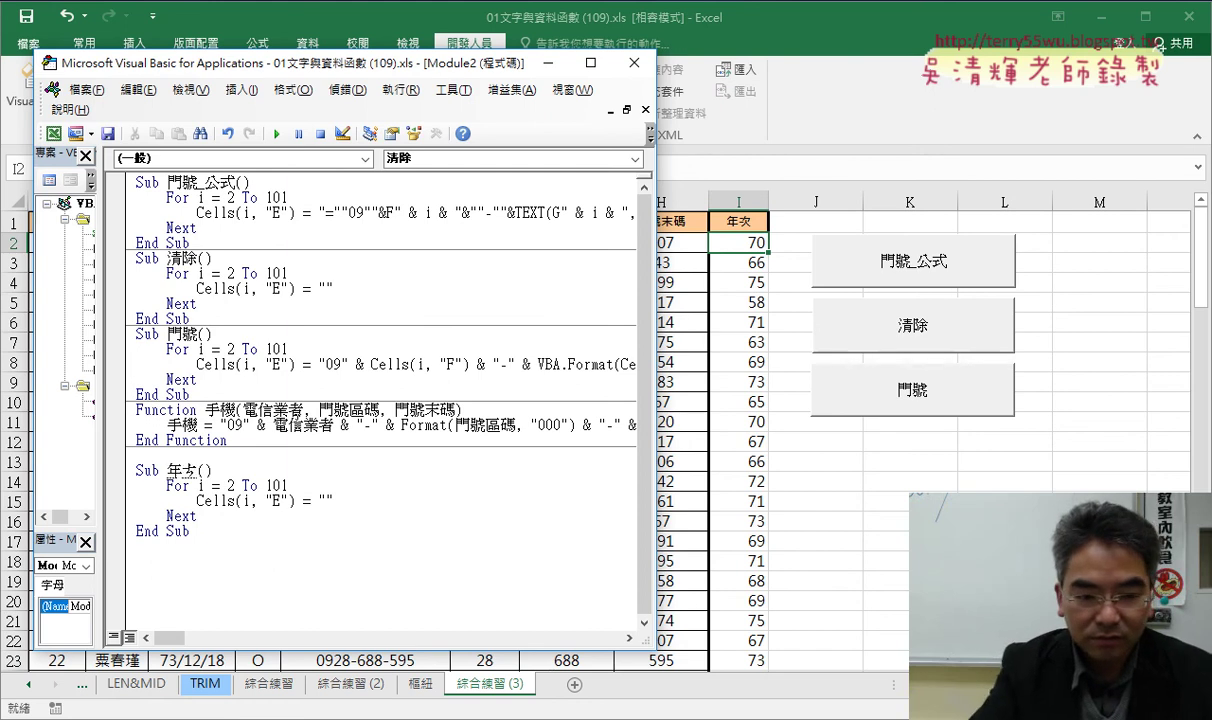
pyautogui.write('次清除')
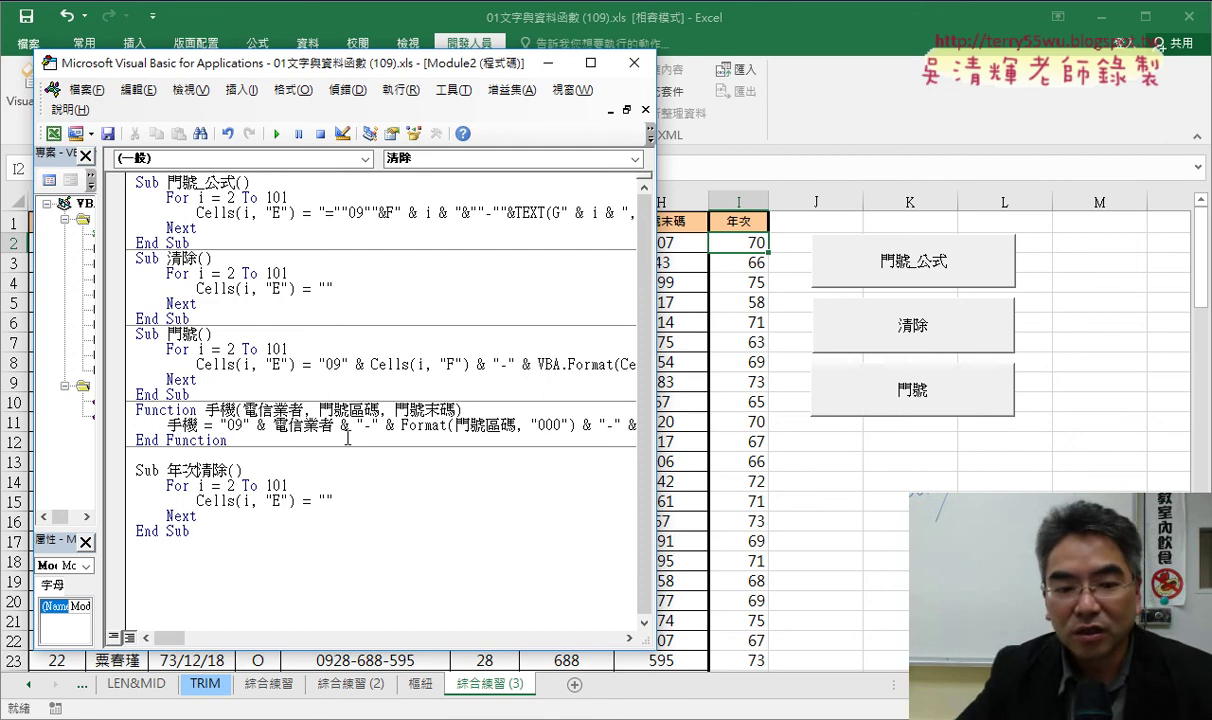
pyautogui.doubleClick(280, 500)
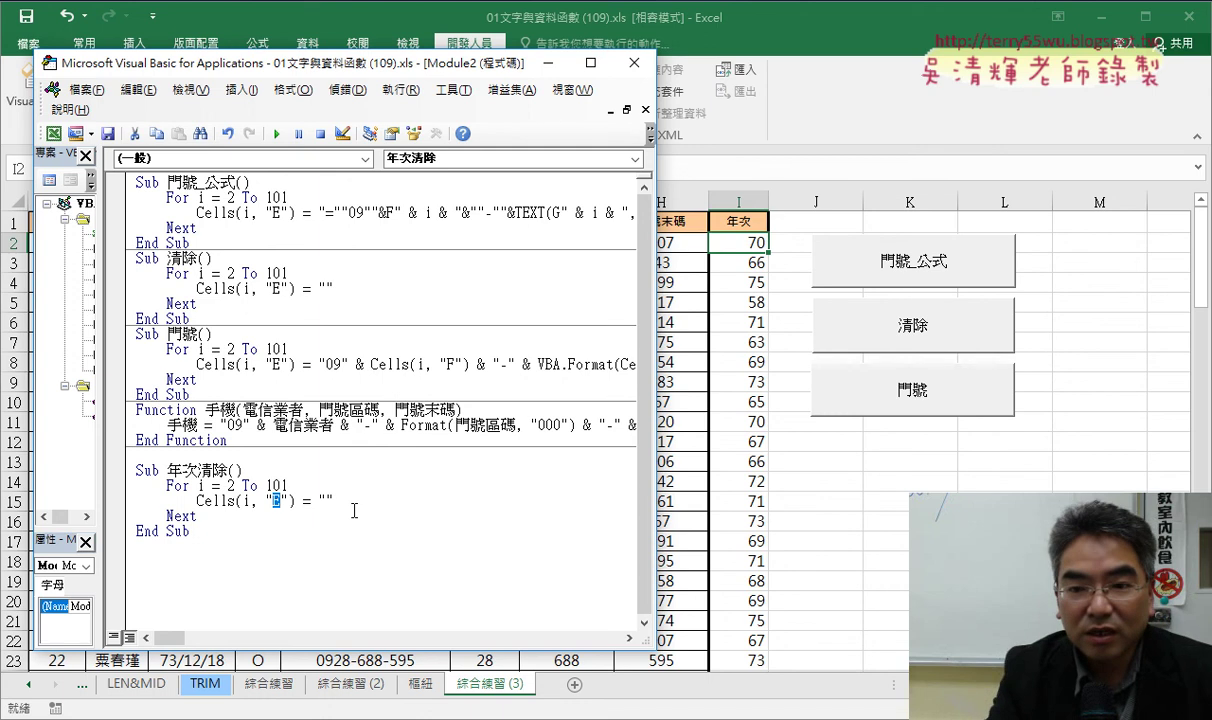
pyautogui.write('I')
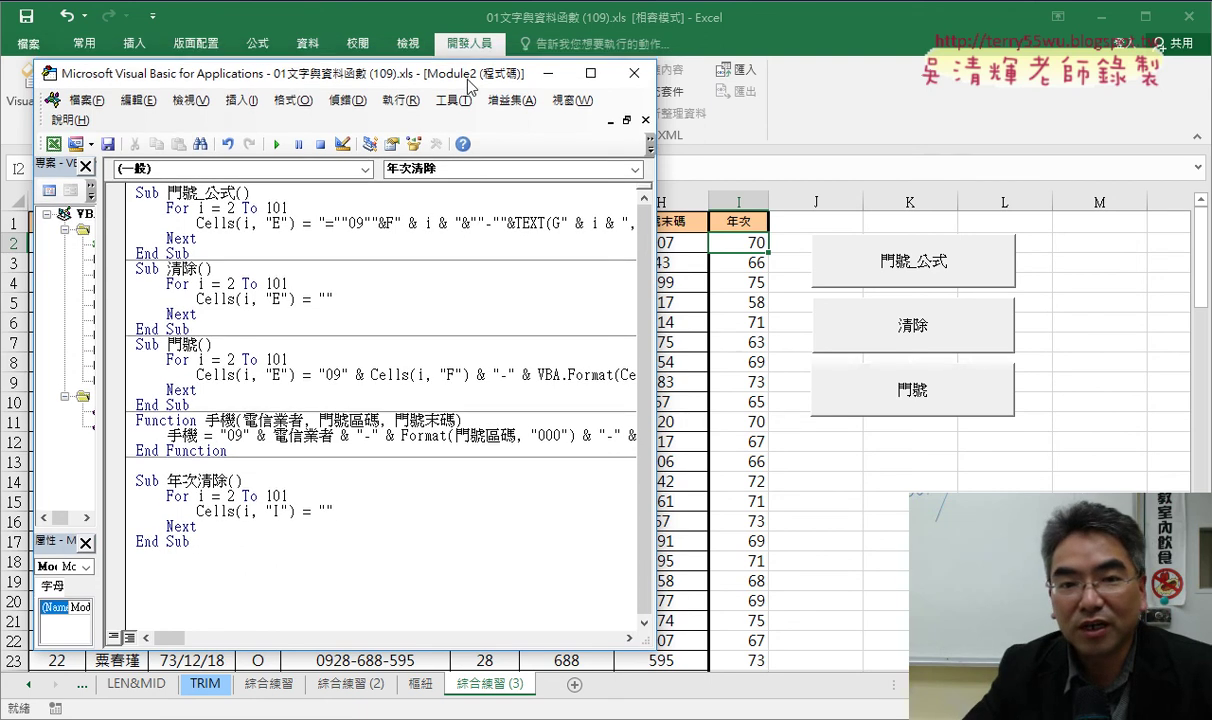
pyautogui.moveTo(470, 70)
pyautogui.mouseDown()
pyautogui.moveTo(491, 212)
pyautogui.moveTo(557, 92)
pyautogui.mouseUp()
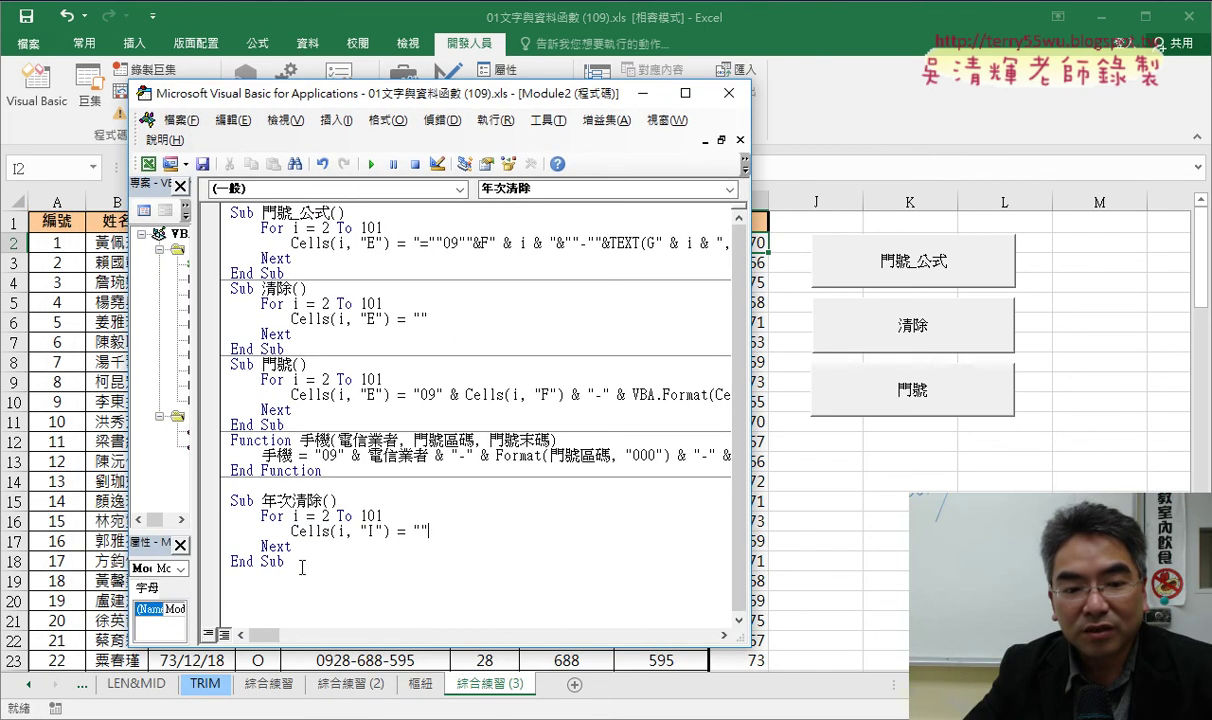
pyautogui.moveTo(302, 567); pyautogui.dragTo(234, 500)
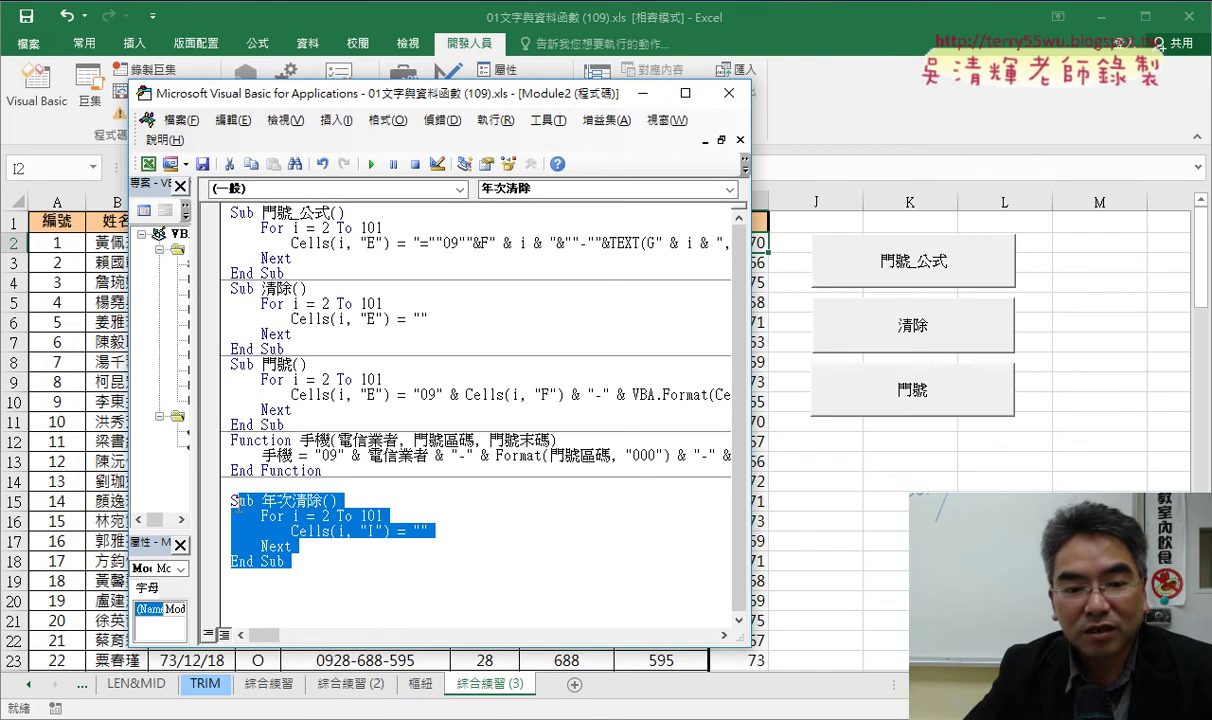
# - Paste a second copy of 年次清除 below it and rename the upper copy to Sub 年次
pyautogui.hotkey('ctrl', 'c')
pyautogui.click(243, 608)
pyautogui.hotkey('ctrl', 'v')
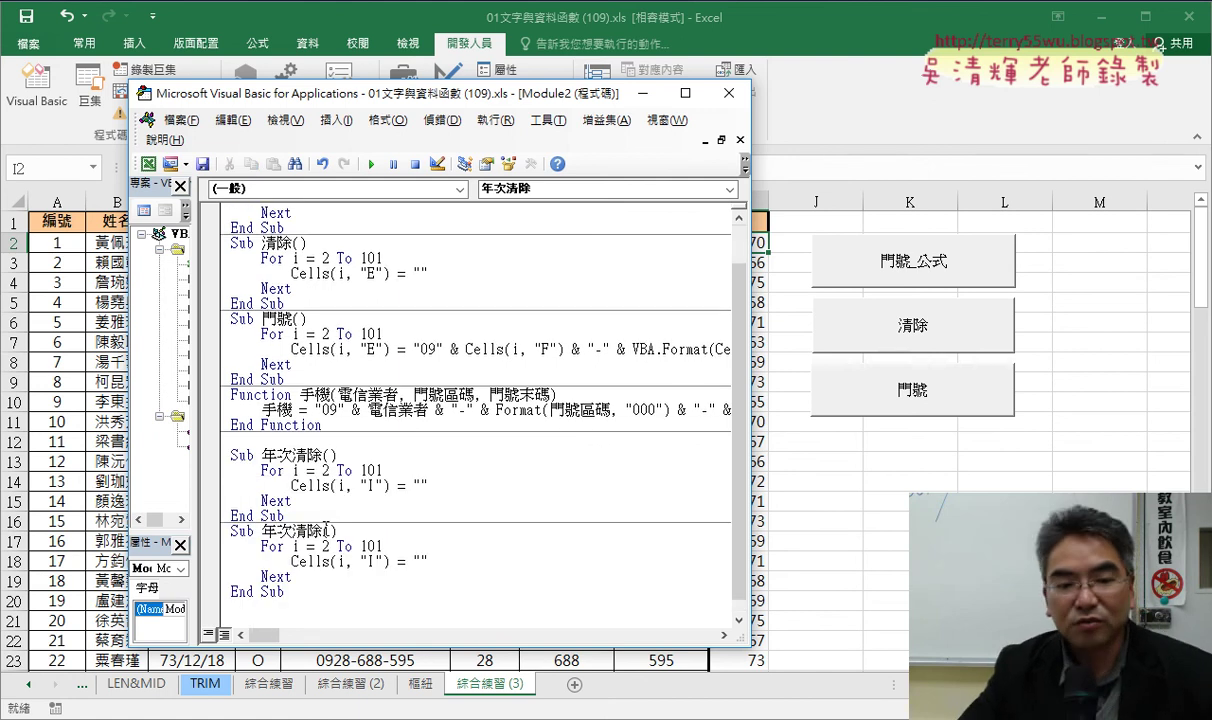
pyautogui.moveTo(321, 455); pyautogui.dragTo(291, 455)
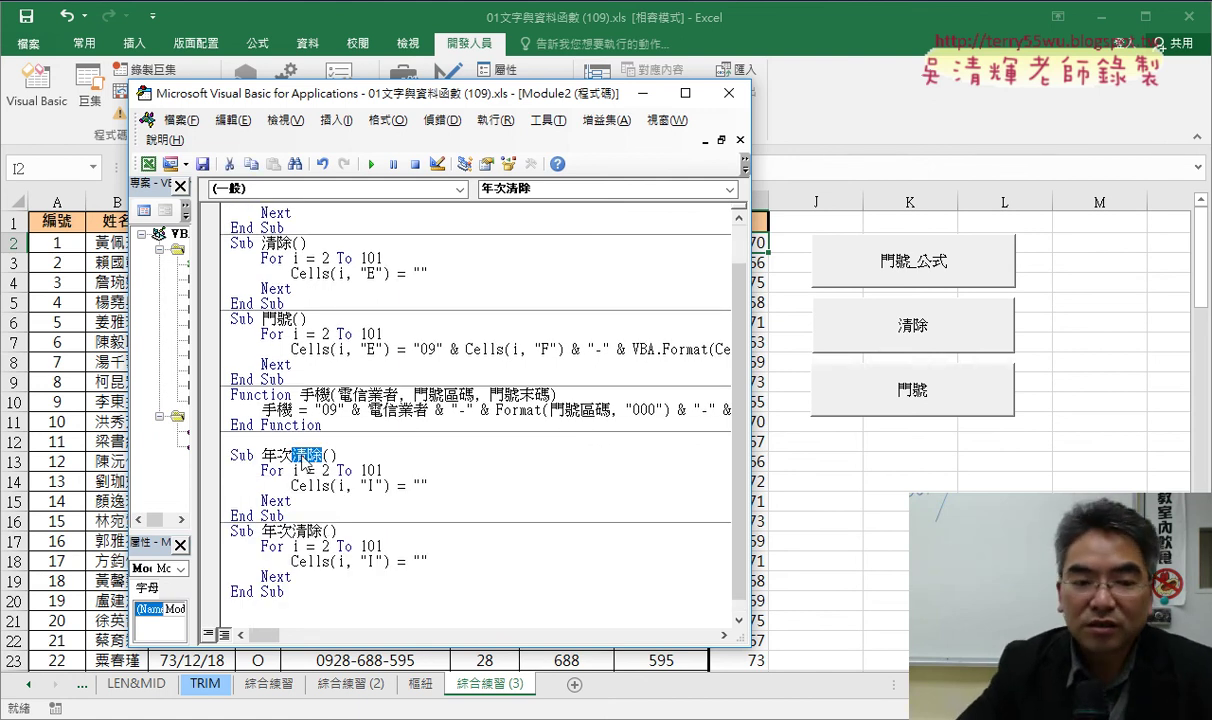
pyautogui.press('Delete')
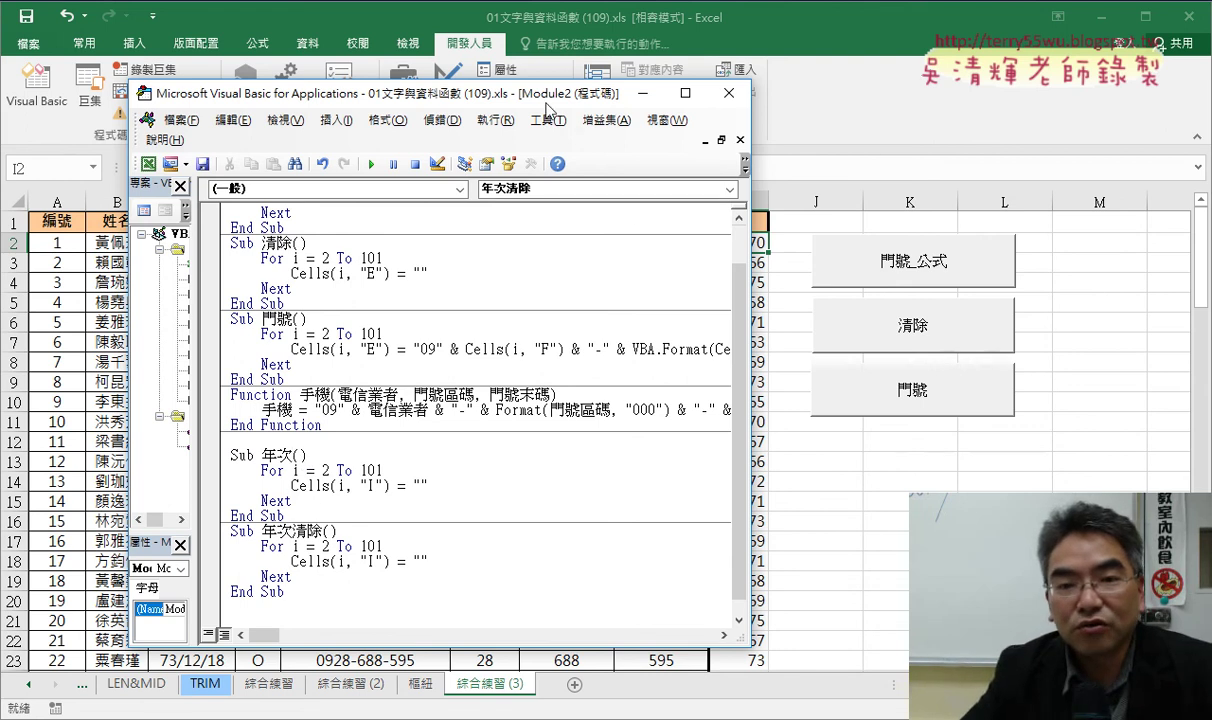
pyautogui.moveTo(548, 108); pyautogui.dragTo(468, 222)
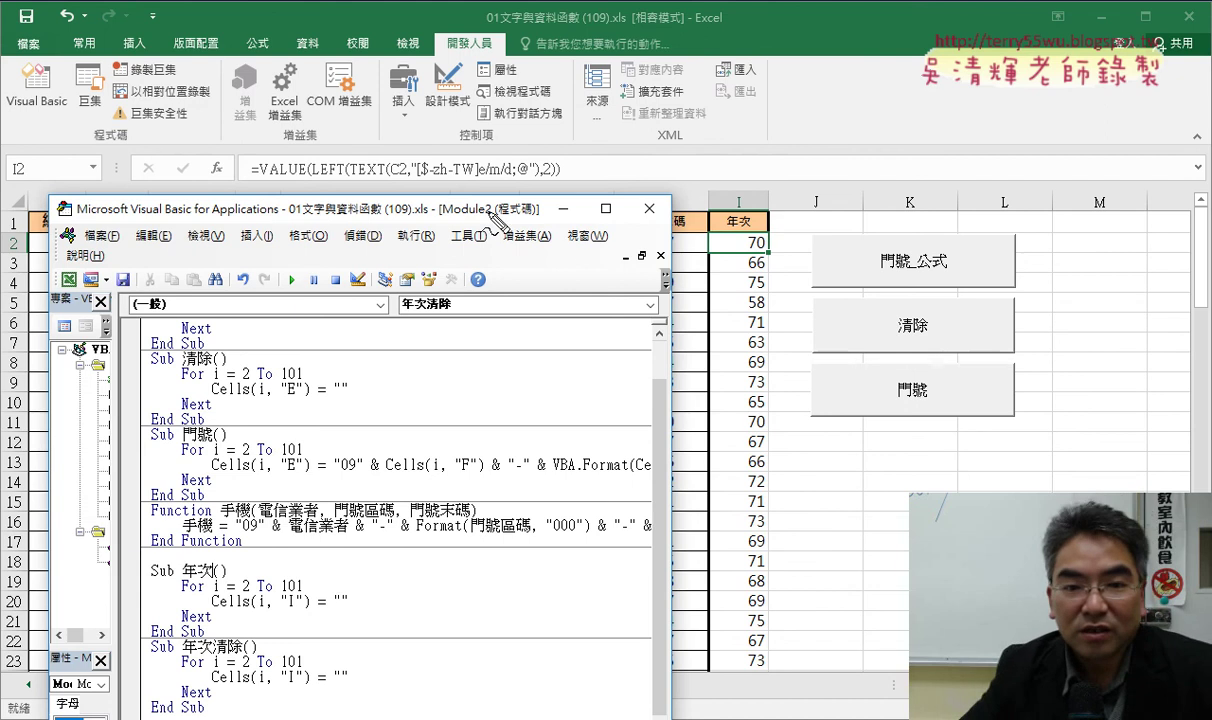
pyautogui.moveTo(560, 186)
pyautogui.mouseDown()
pyautogui.moveTo(262, 190)
pyautogui.moveTo(343, 575)
pyautogui.moveTo(333, 592)
pyautogui.moveTo(350, 577)
pyautogui.mouseUp()
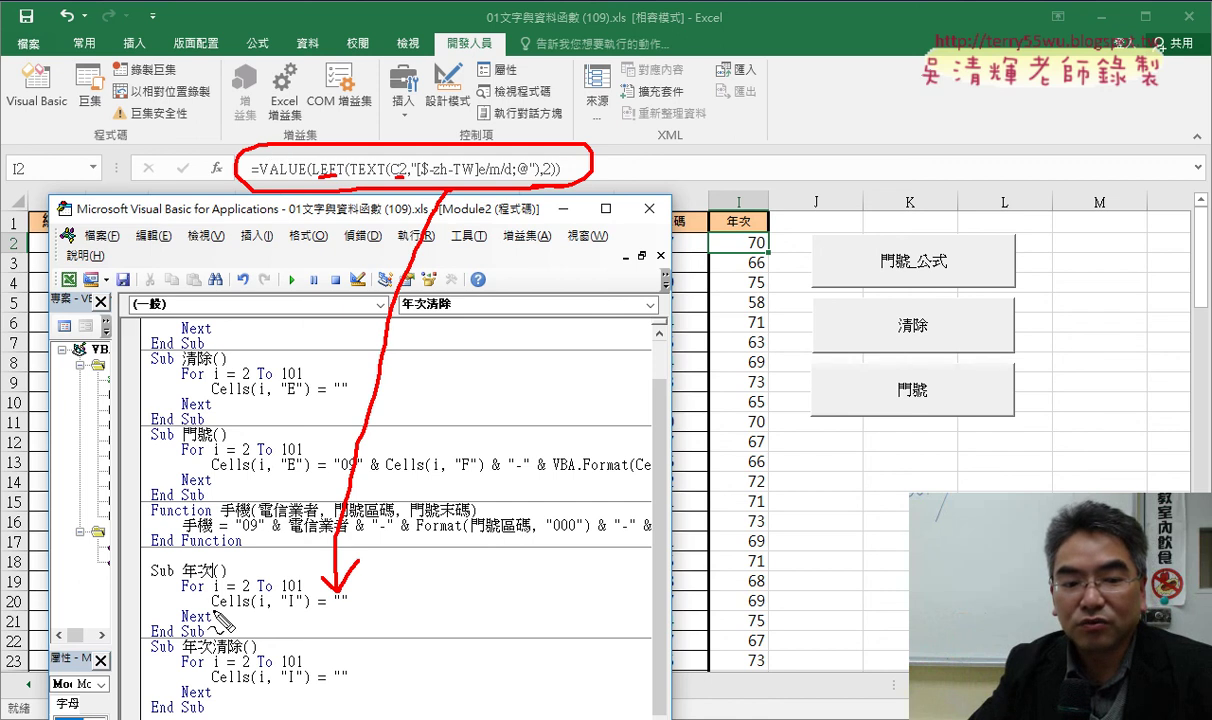
# - Make several text selections in the window's lower area, then cancel with Esc
pyautogui.moveTo(212, 606); pyautogui.dragTo(264, 606)
pyautogui.moveTo(183, 593); pyautogui.dragTo(211, 593)
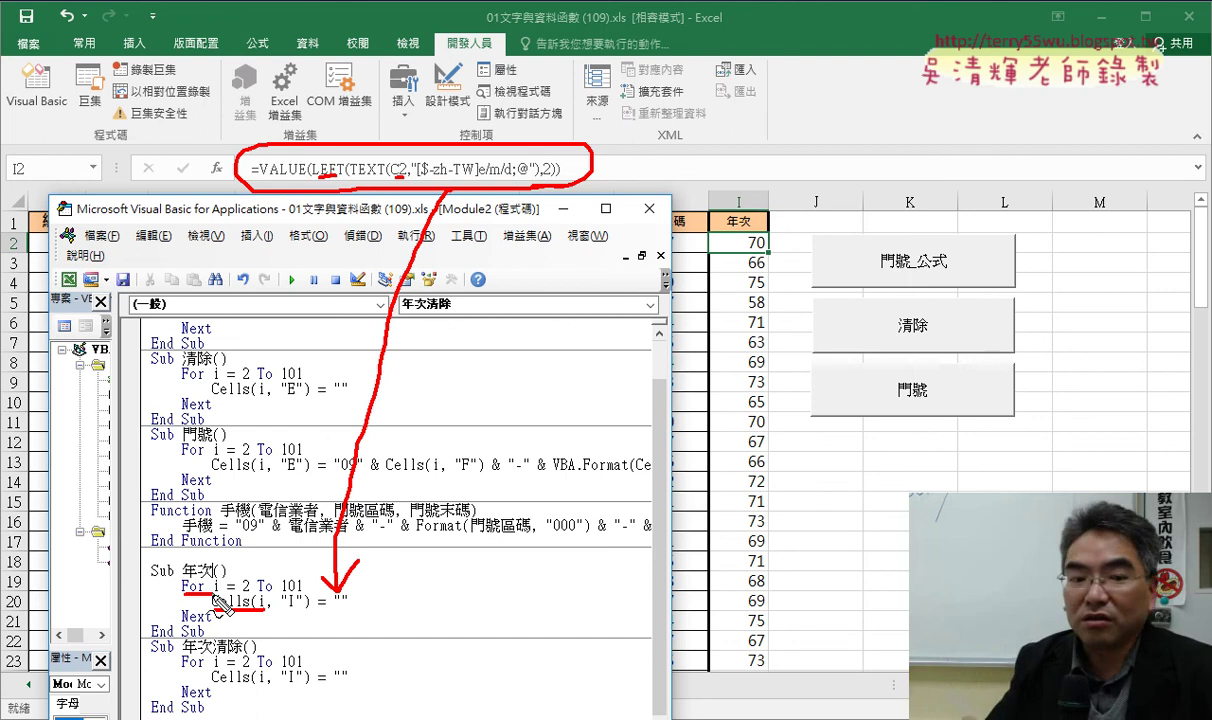
pyautogui.moveTo(204, 624); pyautogui.dragTo(228, 627)
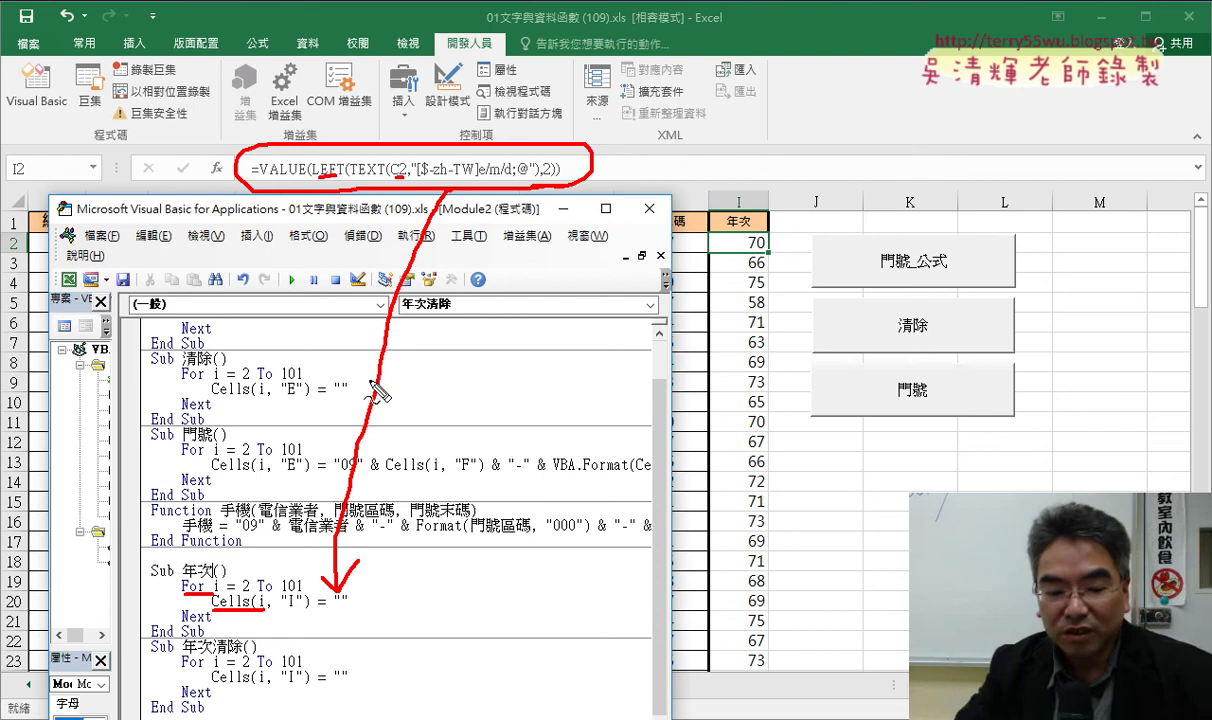
pyautogui.press('Escape')
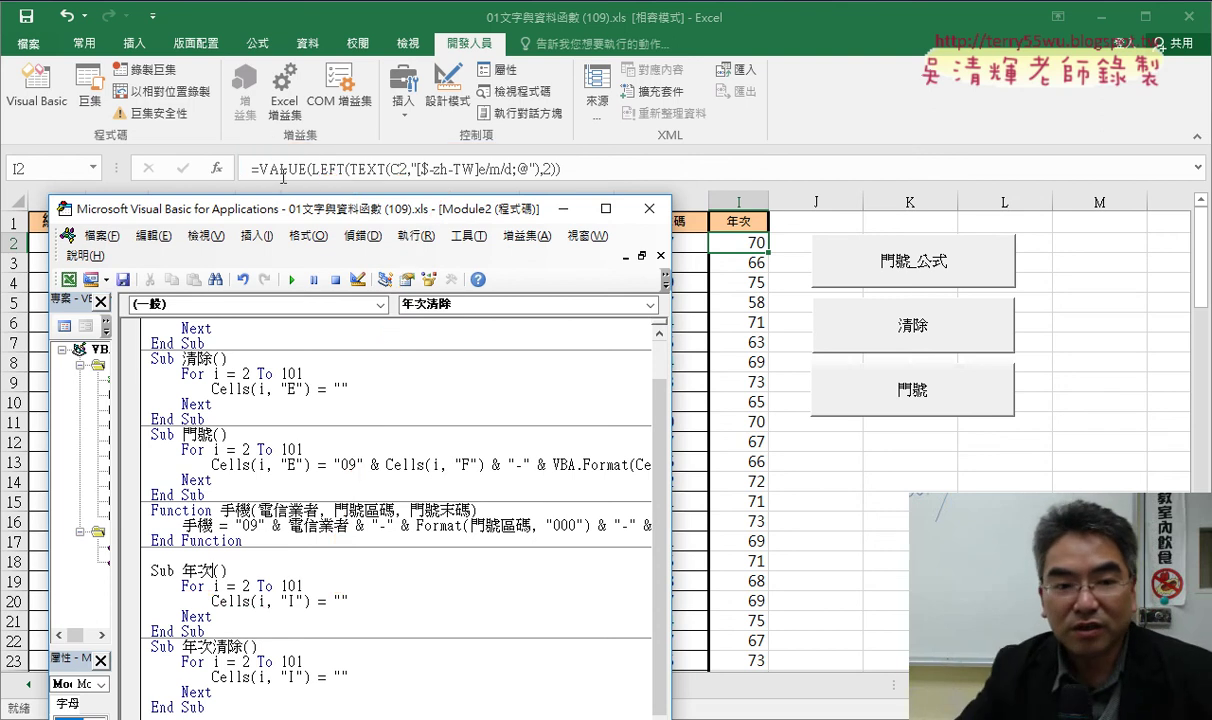
# - Copy I2's birth-year formula text from the formula bar, leaving the cell unchanged
pyautogui.click(283, 172)
pyautogui.moveTo(300, 168); pyautogui.dragTo(560, 168)
pyautogui.rightClick(506, 170)
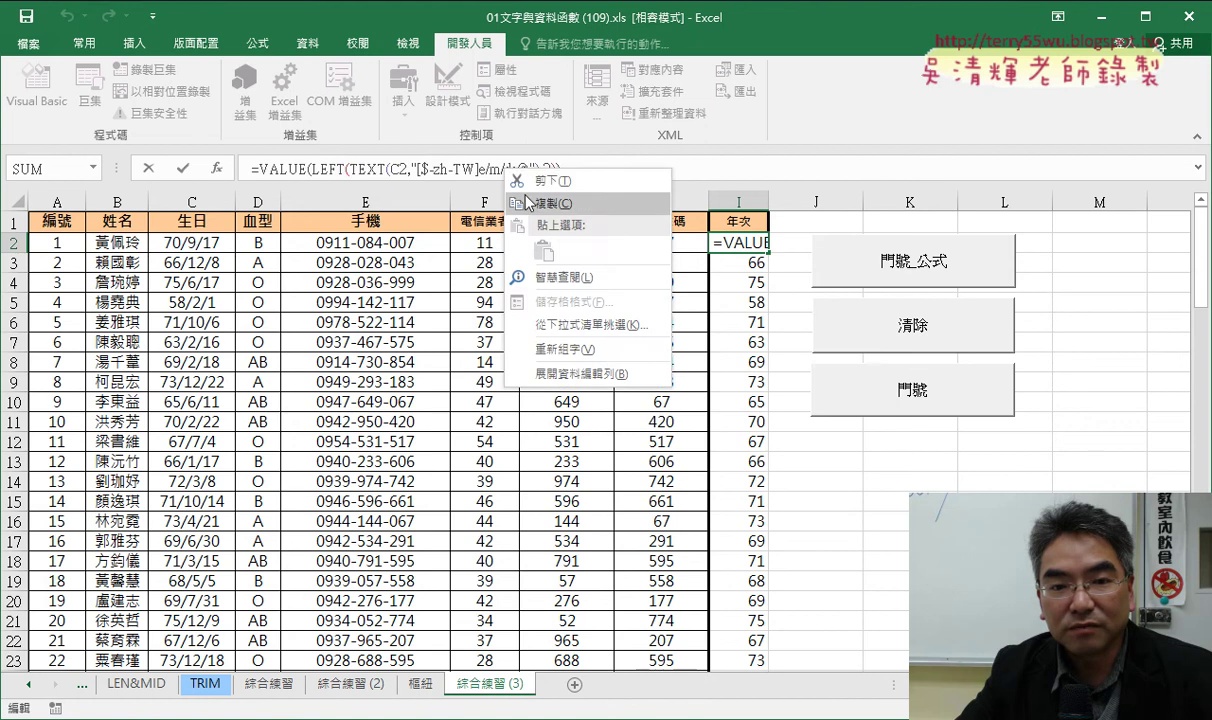
pyautogui.click(540, 203)
pyautogui.click(145, 170)
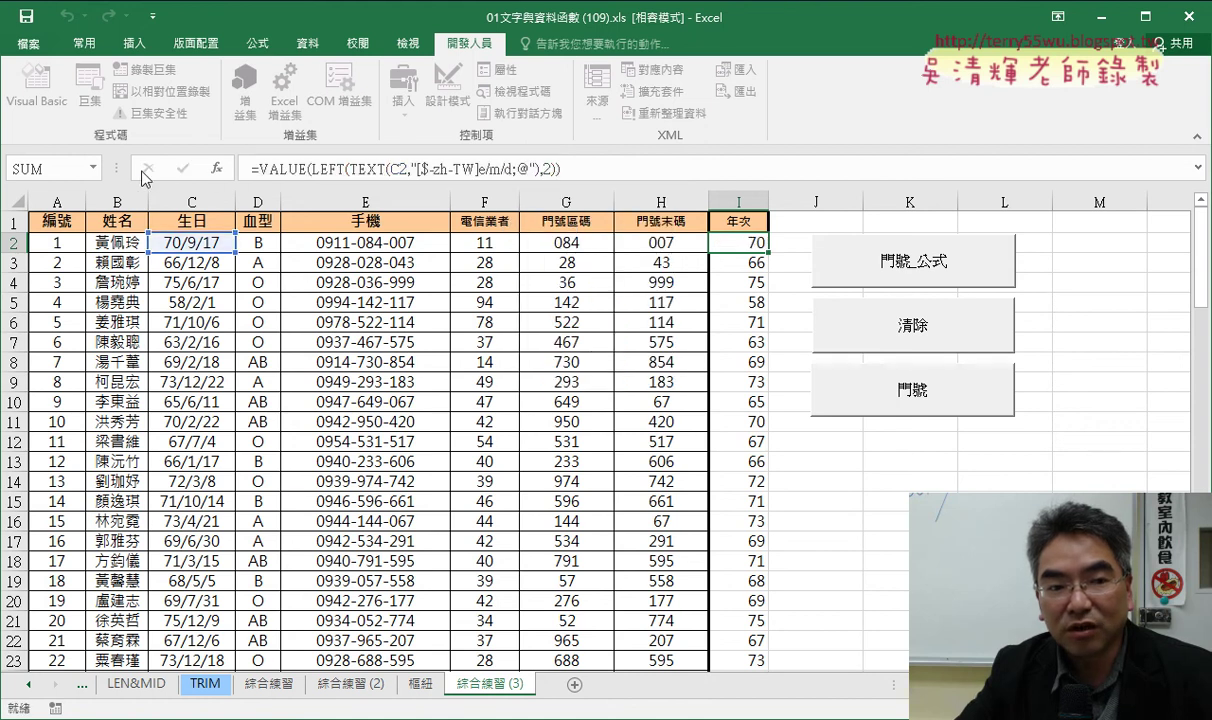
# - Paste the copied year formula between the quotes inside Sub 年次
pyautogui.click(36, 85)
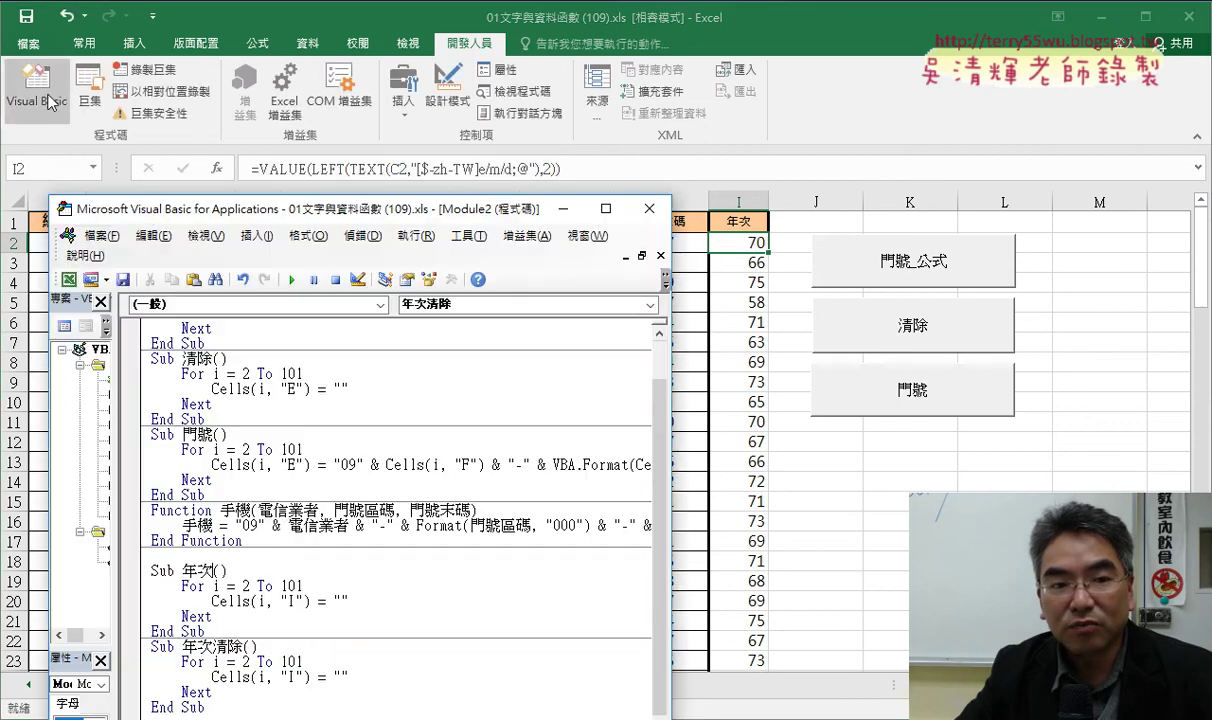
pyautogui.click(343, 598)
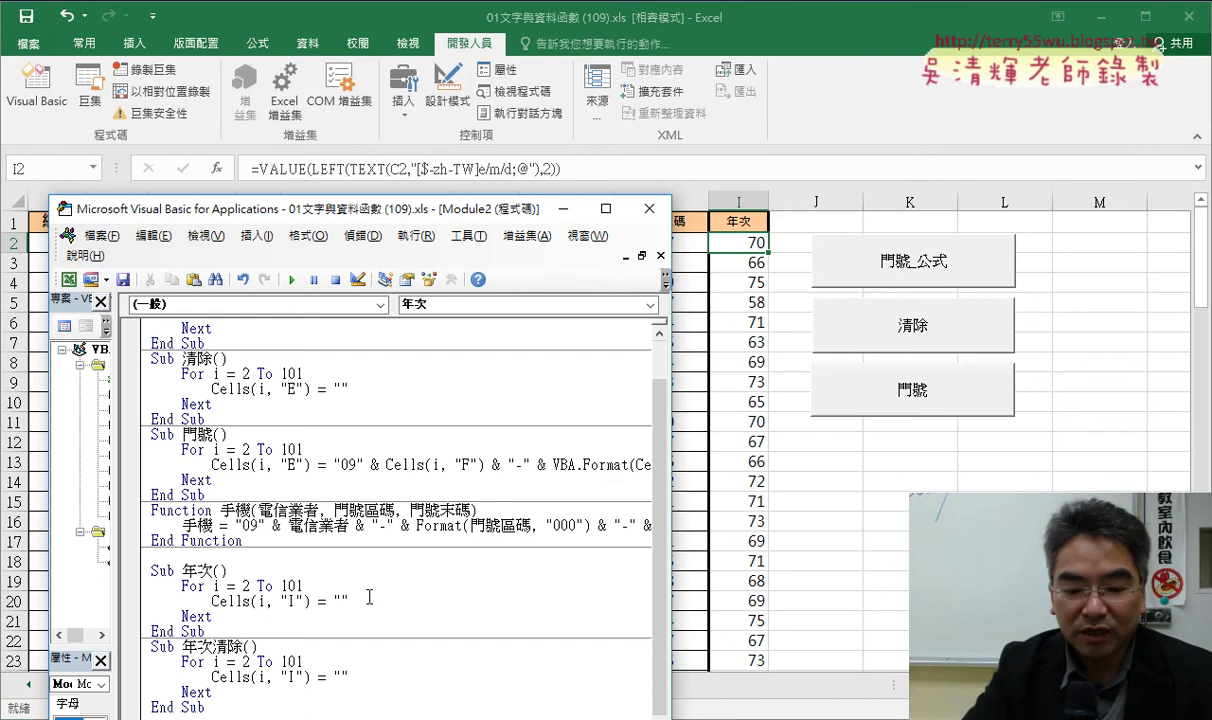
pyautogui.hotkey('ctrl', 'v')
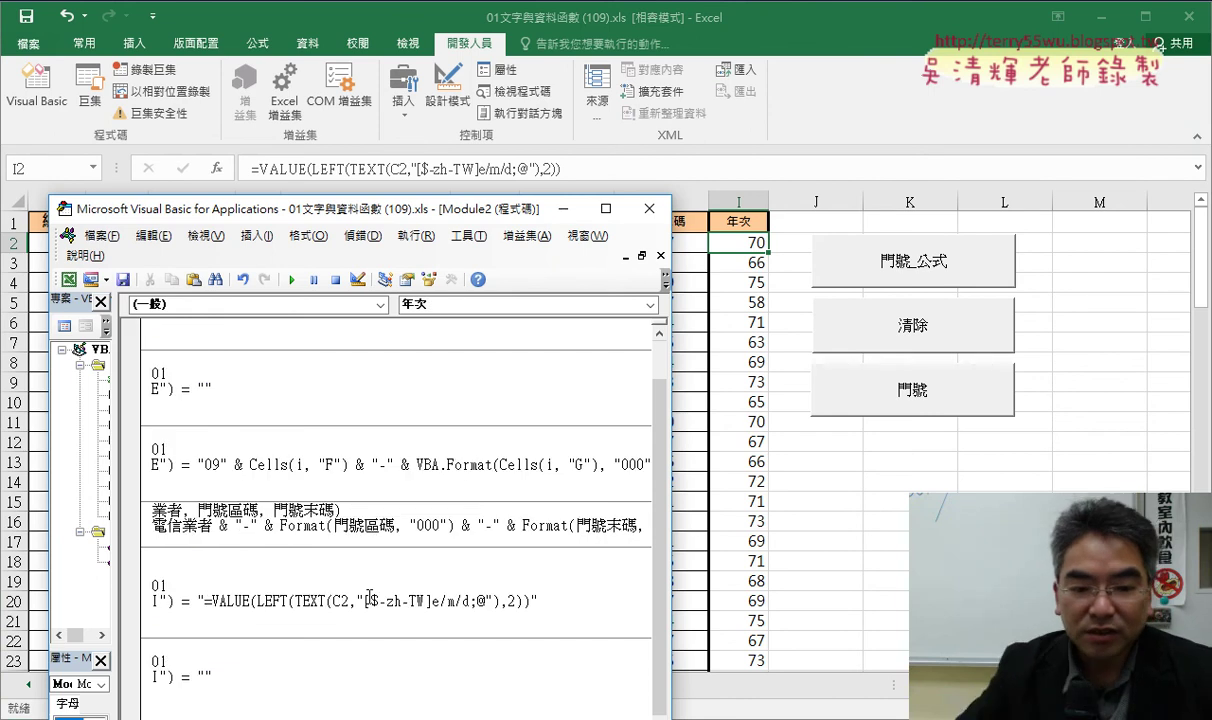
# - Double the quotes around "[$-zh-TW]e/m/d;@" in the pasted formula
pyautogui.click(363, 601)
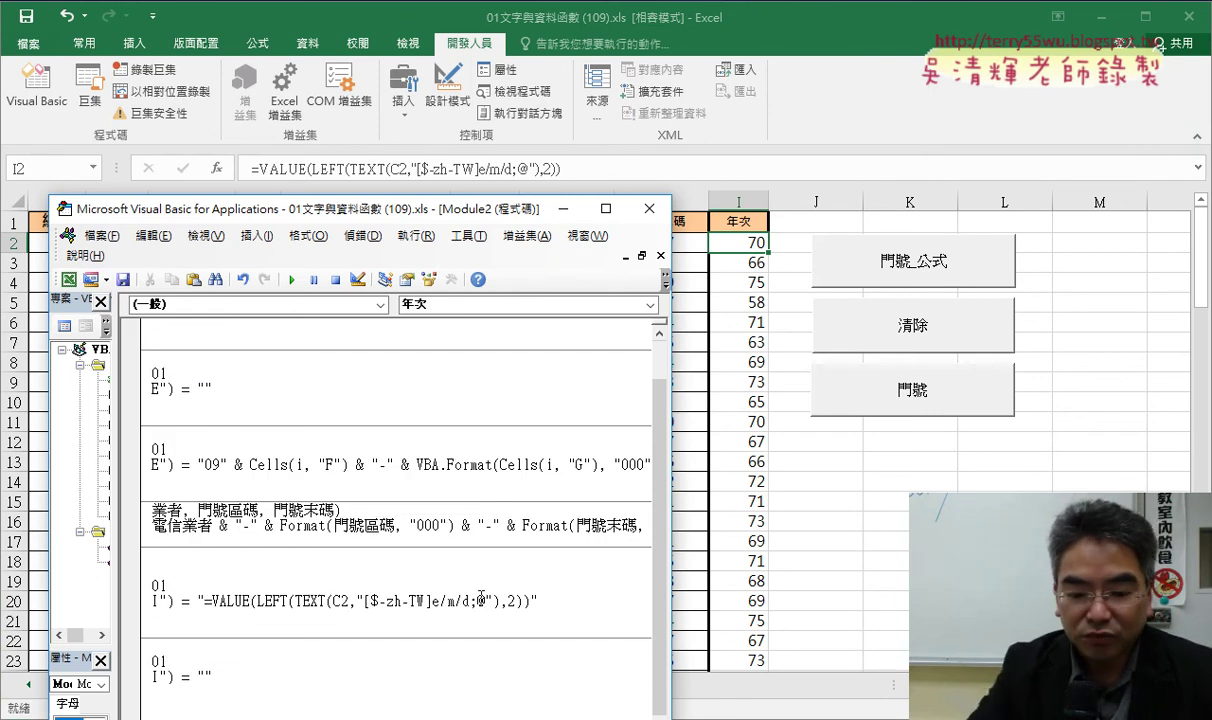
pyautogui.write('"')
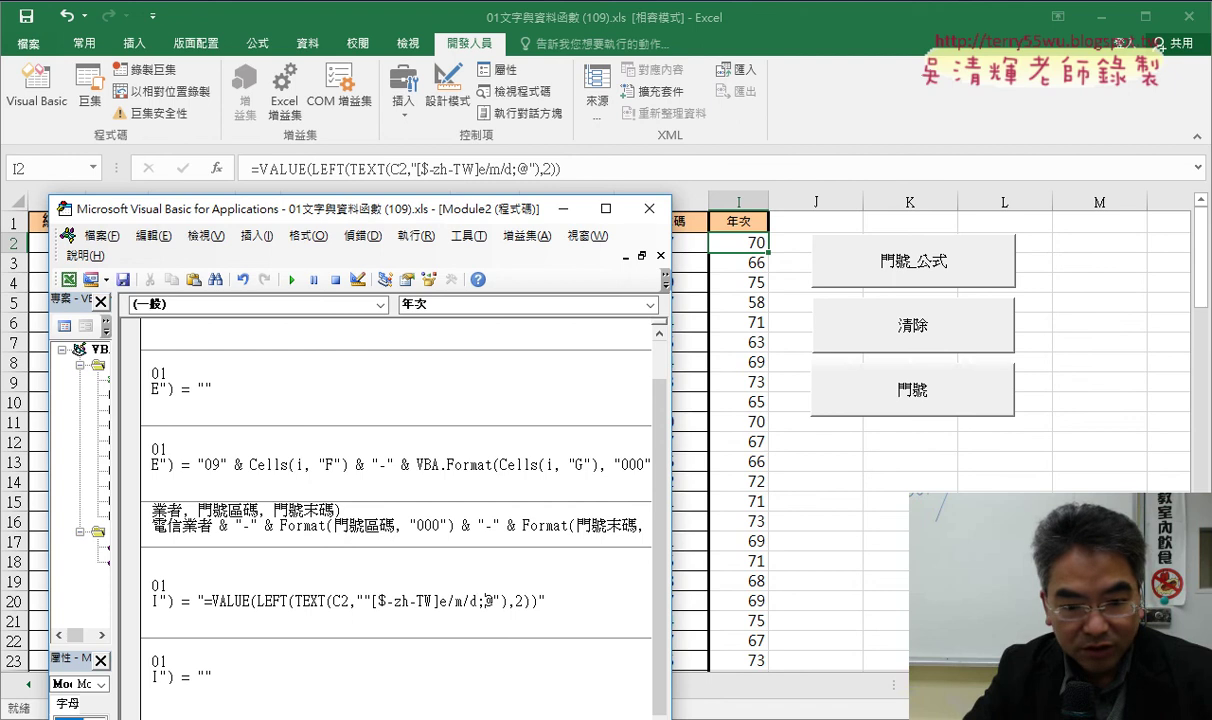
pyautogui.click(493, 601)
pyautogui.write('"')
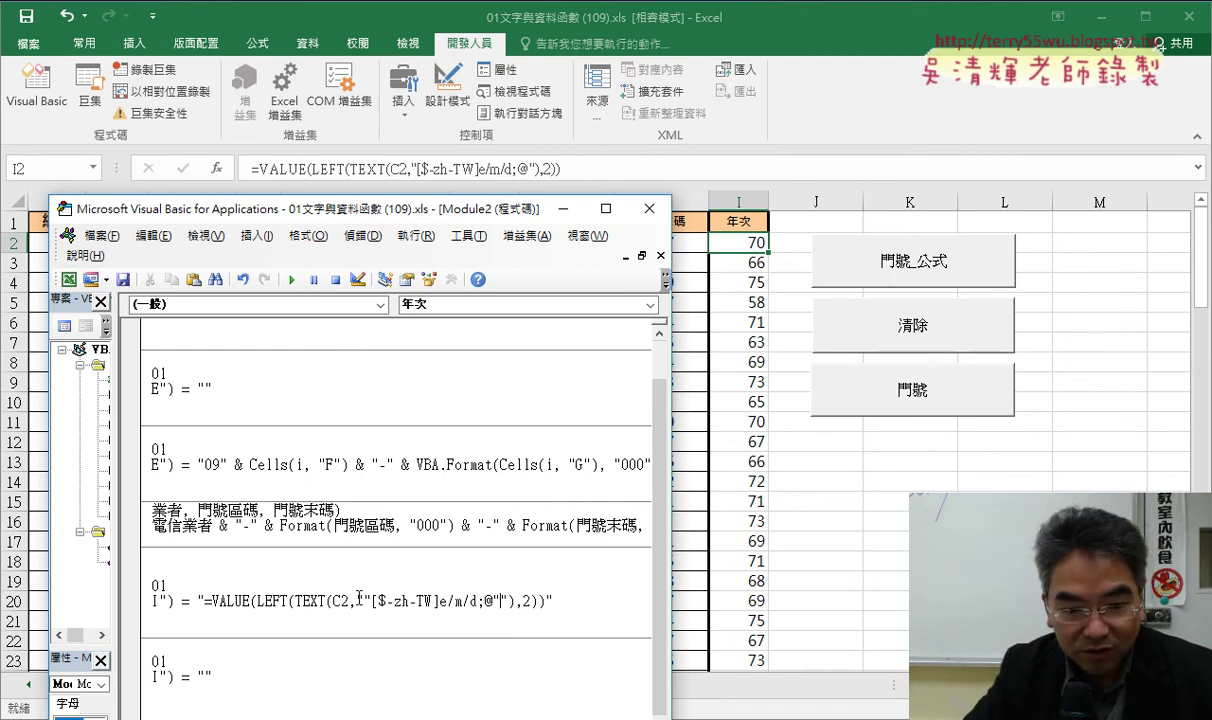
pyautogui.moveTo(357, 601); pyautogui.dragTo(501, 601)
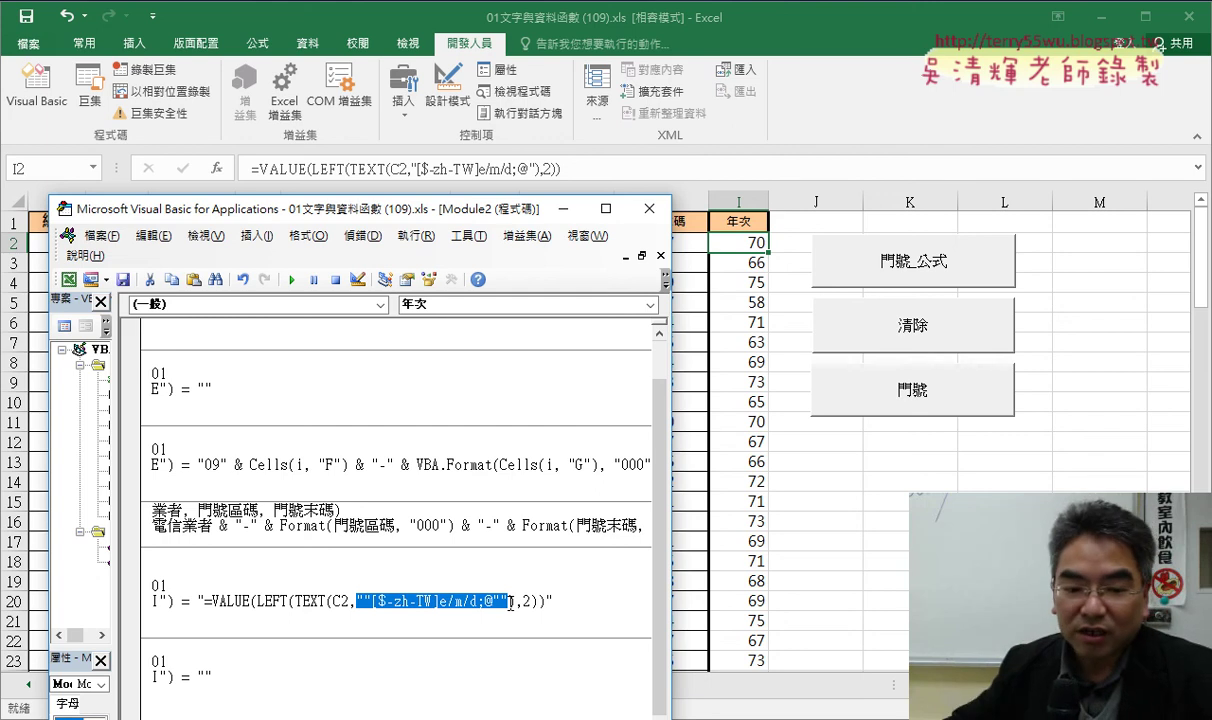
pyautogui.moveTo(350, 601); pyautogui.dragTo(341, 601)
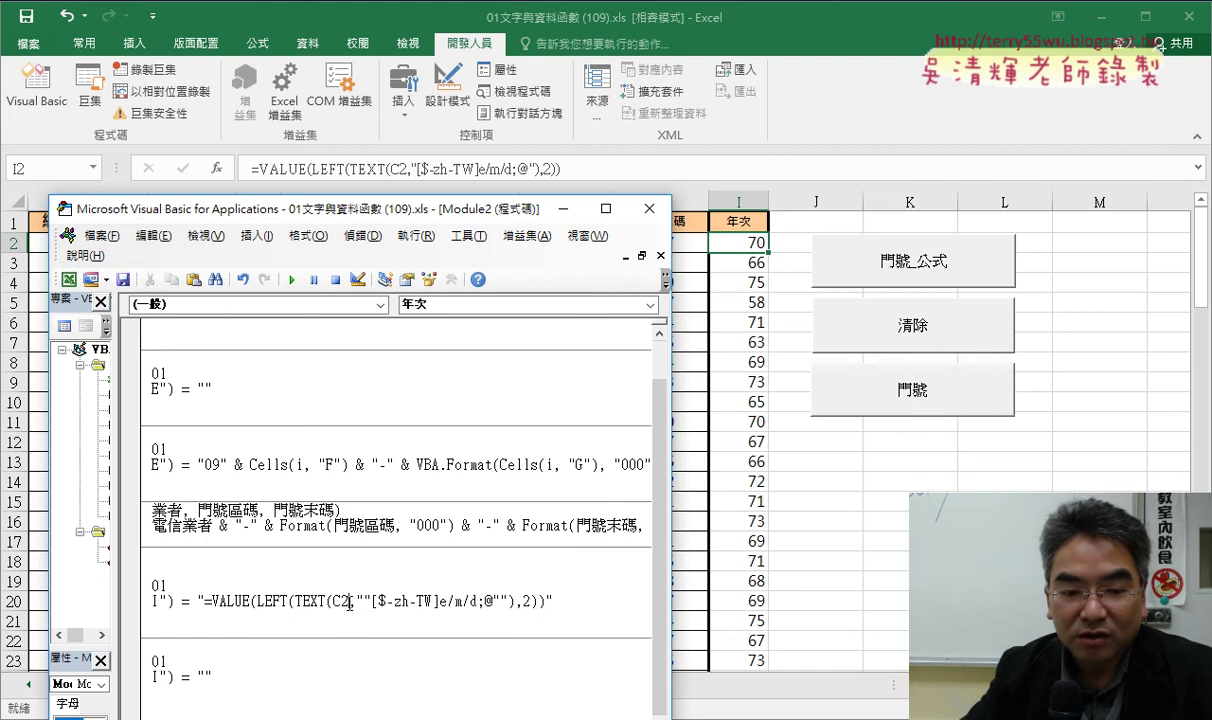
pyautogui.moveTo(436, 214); pyautogui.dragTo(492, 114)
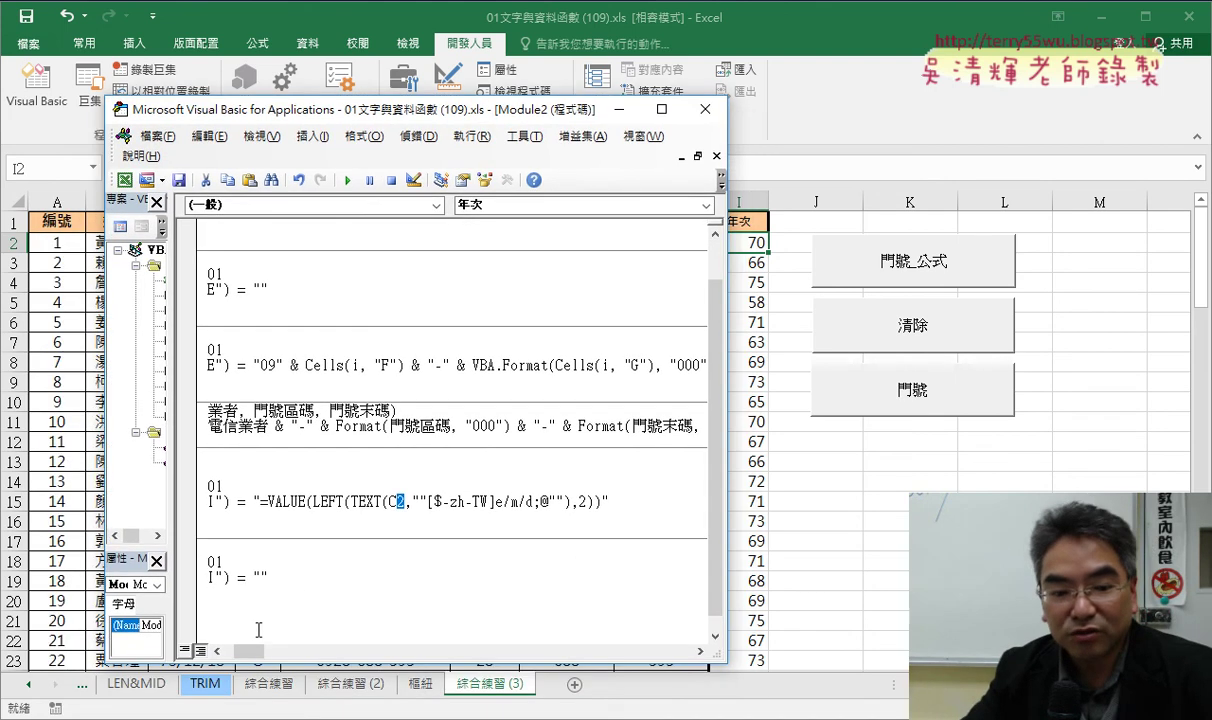
# - Run Sub 年次 to fill column I with 70, then select the 2 in C2
pyautogui.click(230, 620)
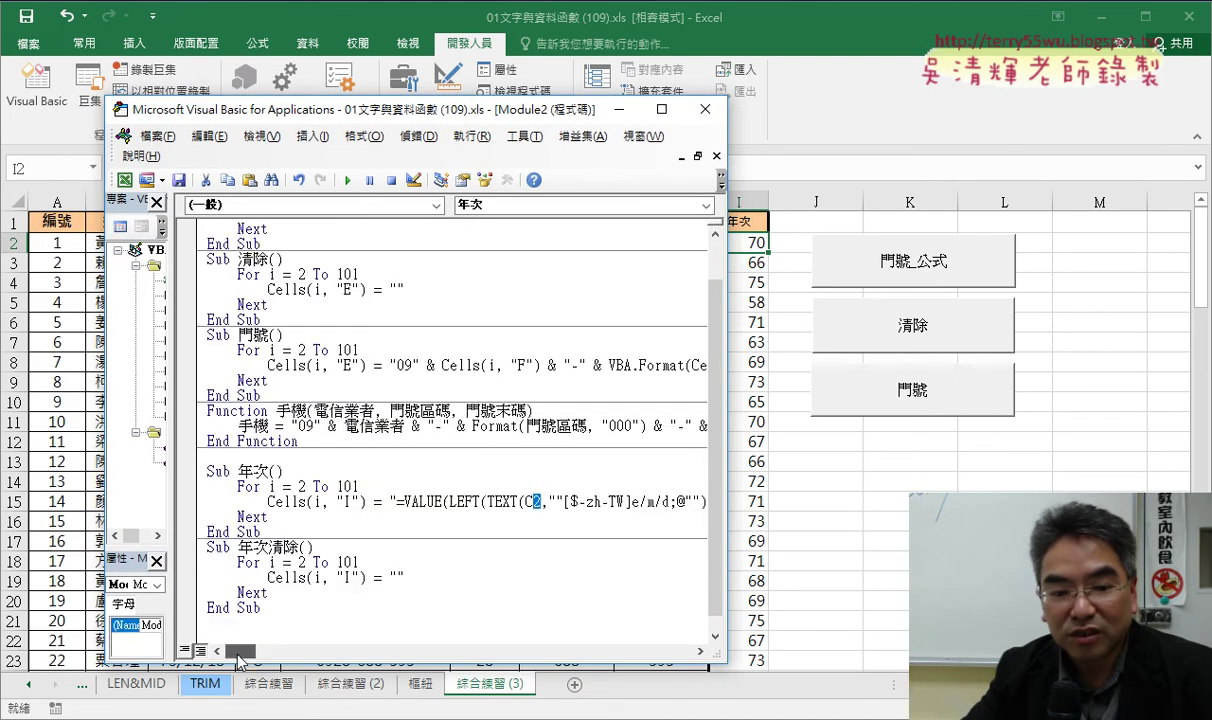
pyautogui.click(348, 181)
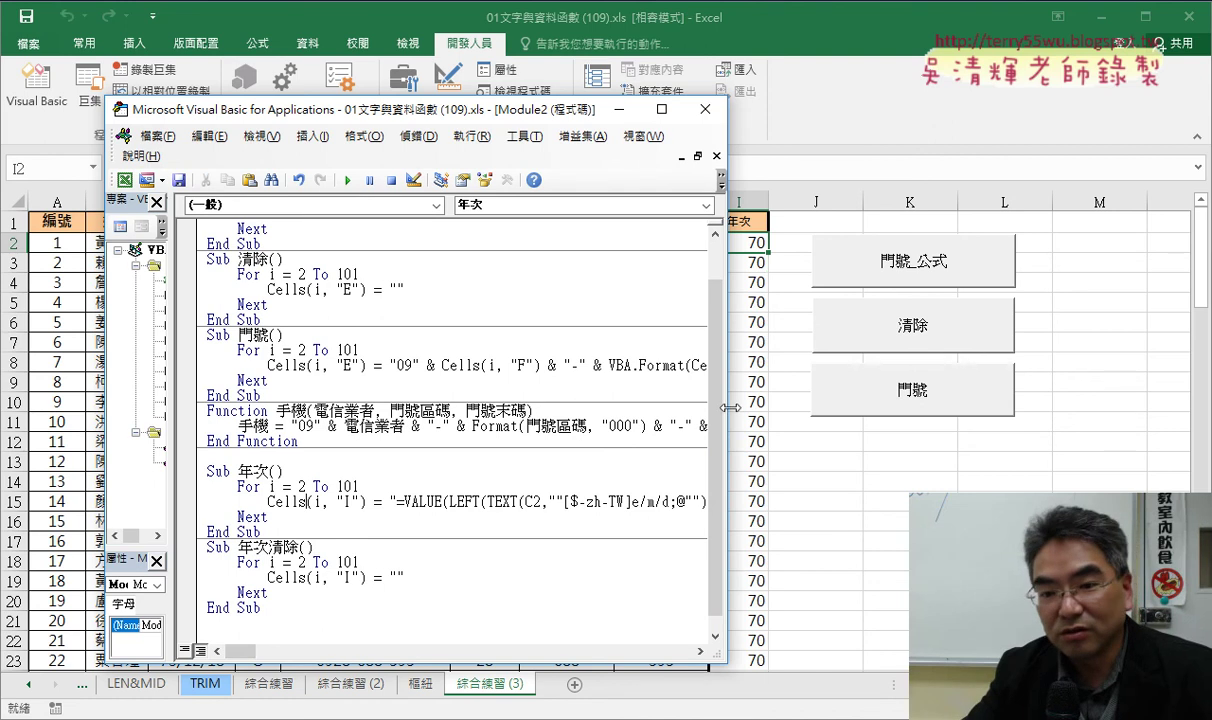
pyautogui.moveTo(731, 407); pyautogui.dragTo(738, 406)
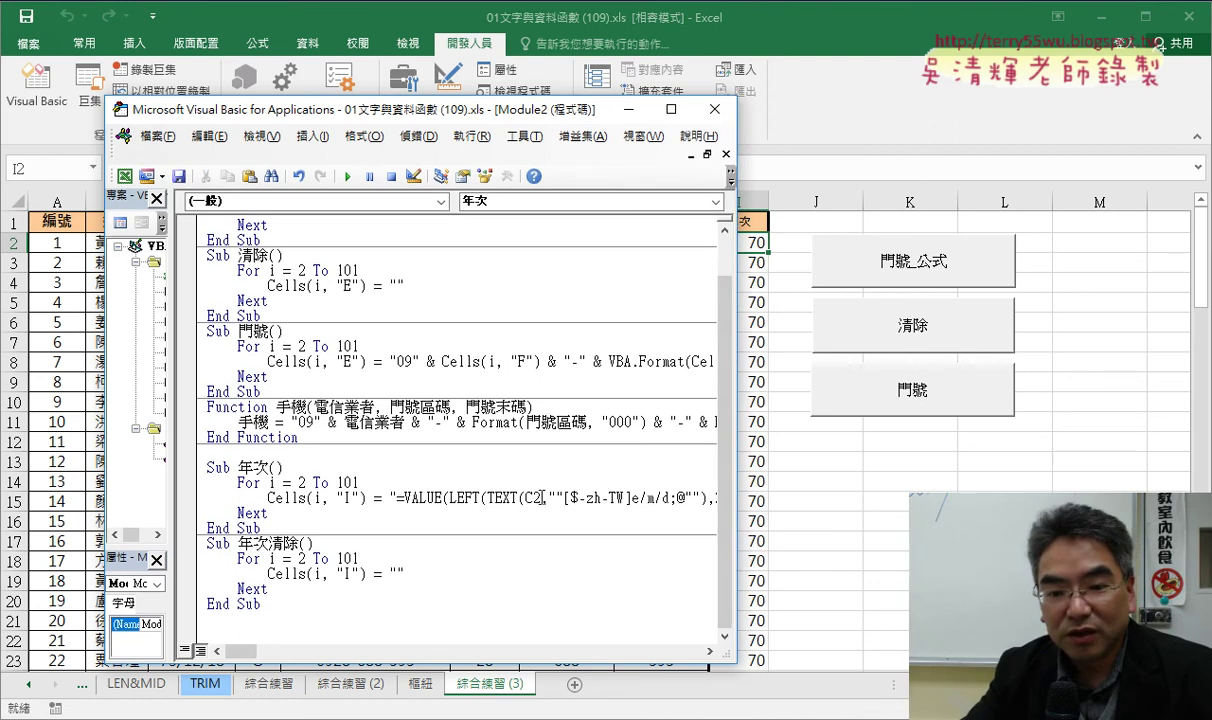
pyautogui.moveTo(541, 497); pyautogui.dragTo(534, 497)
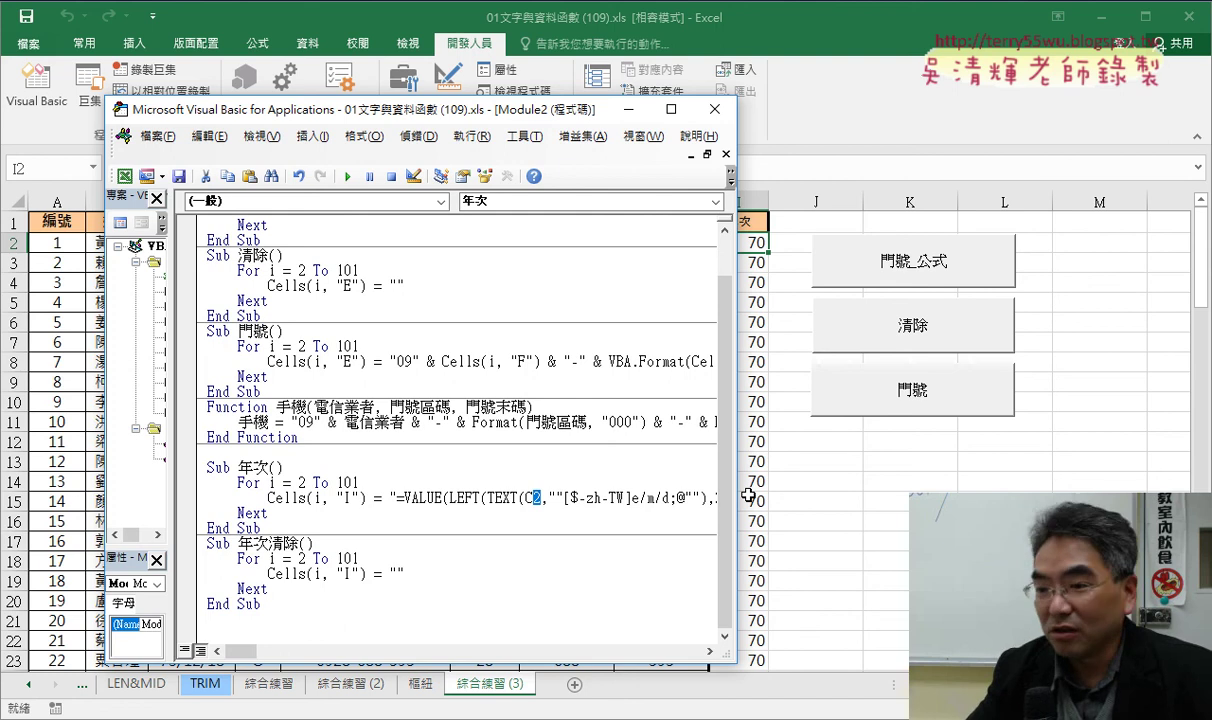
# - Replace C2 with "C" & i and rerun 年次, giving years 70, 66, 75, 58
pyautogui.write('""')
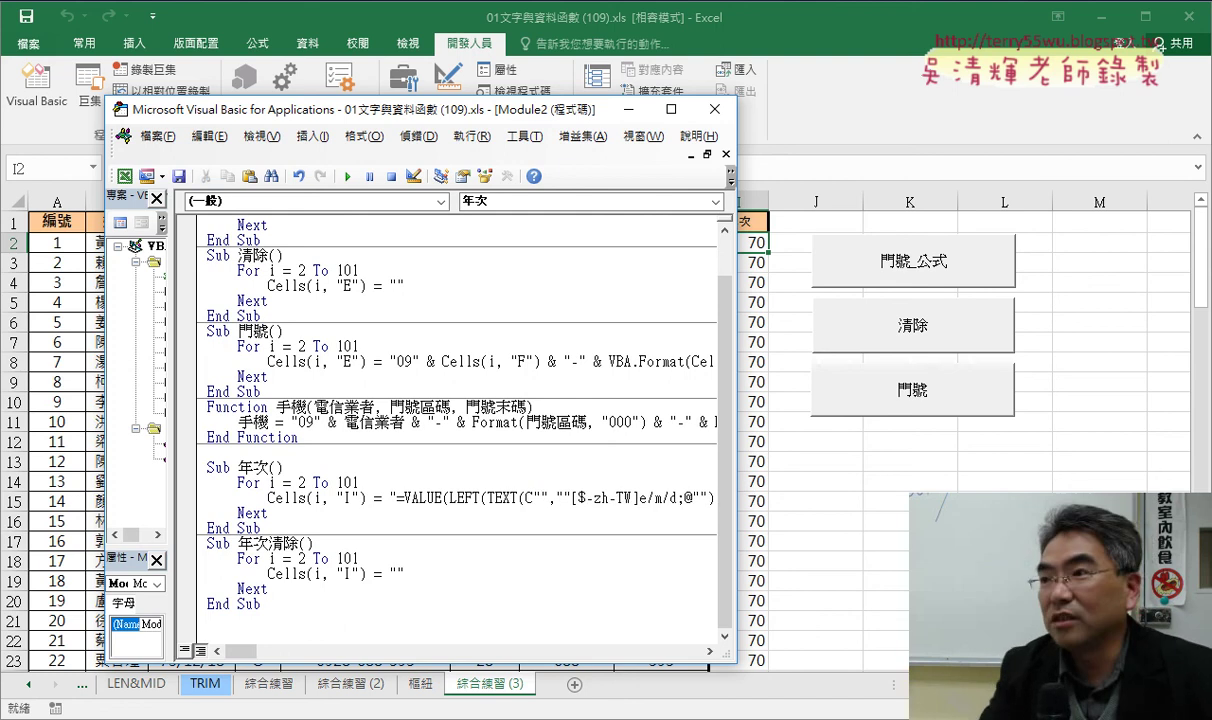
pyautogui.write('&')
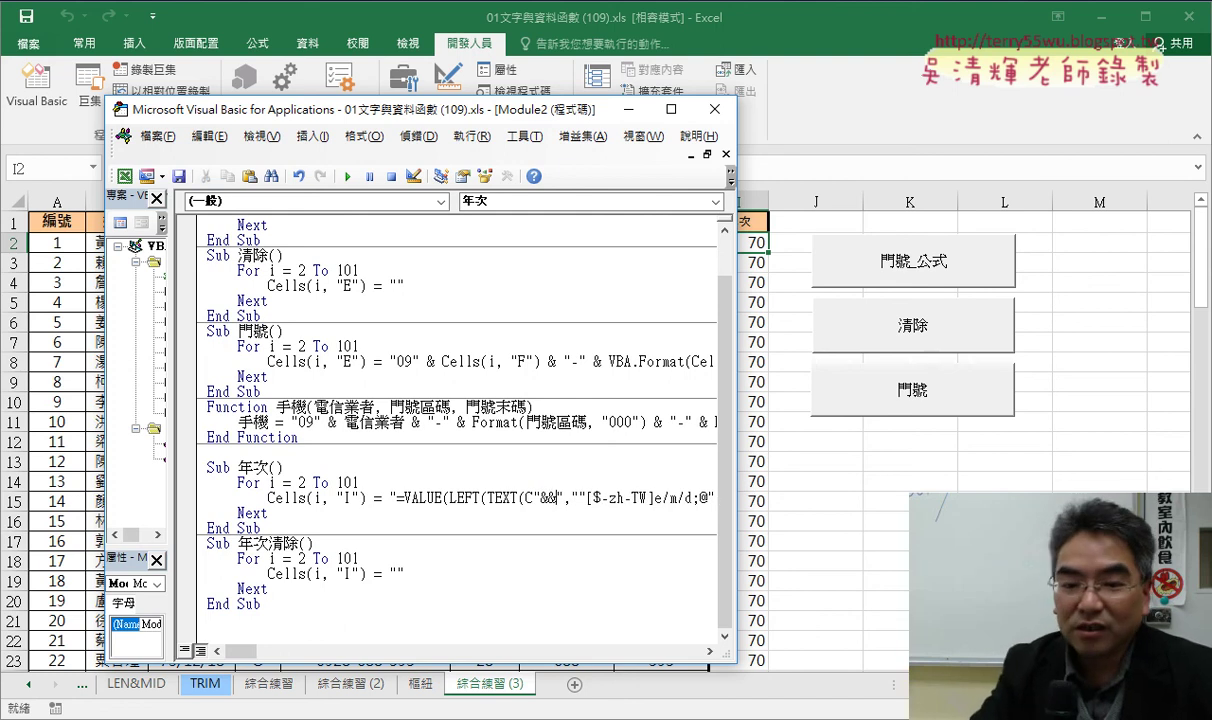
pyautogui.write('i')
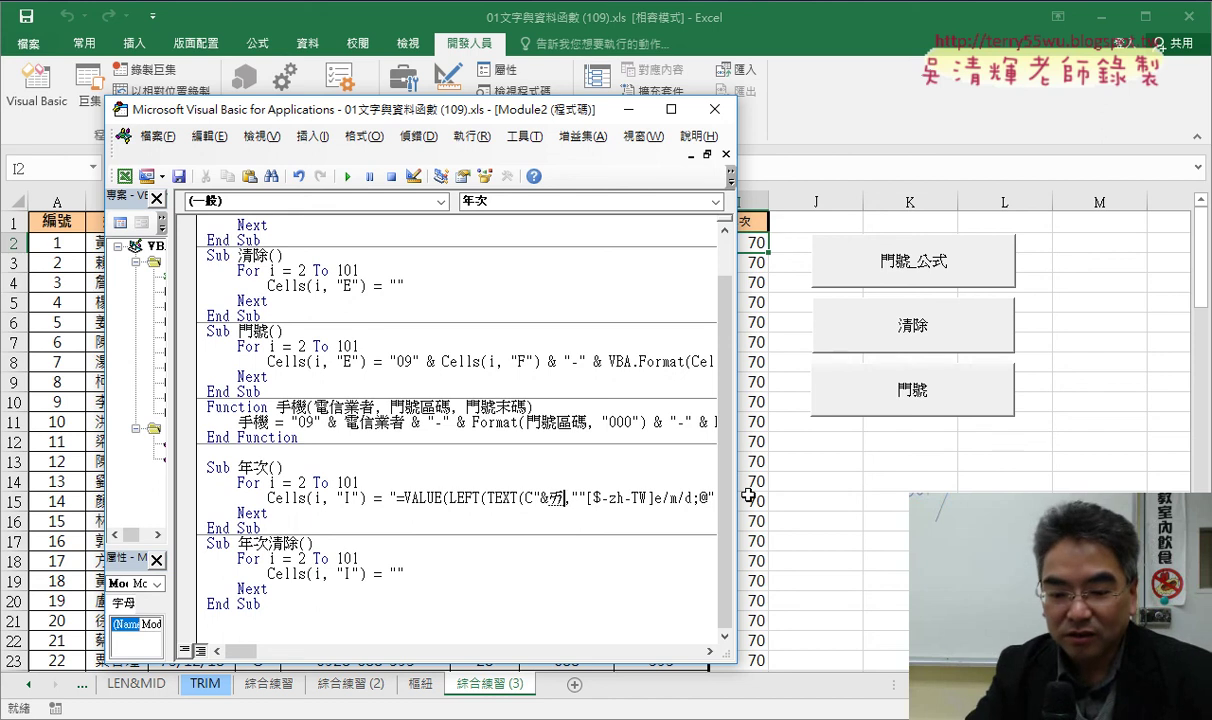
pyautogui.write('i&')
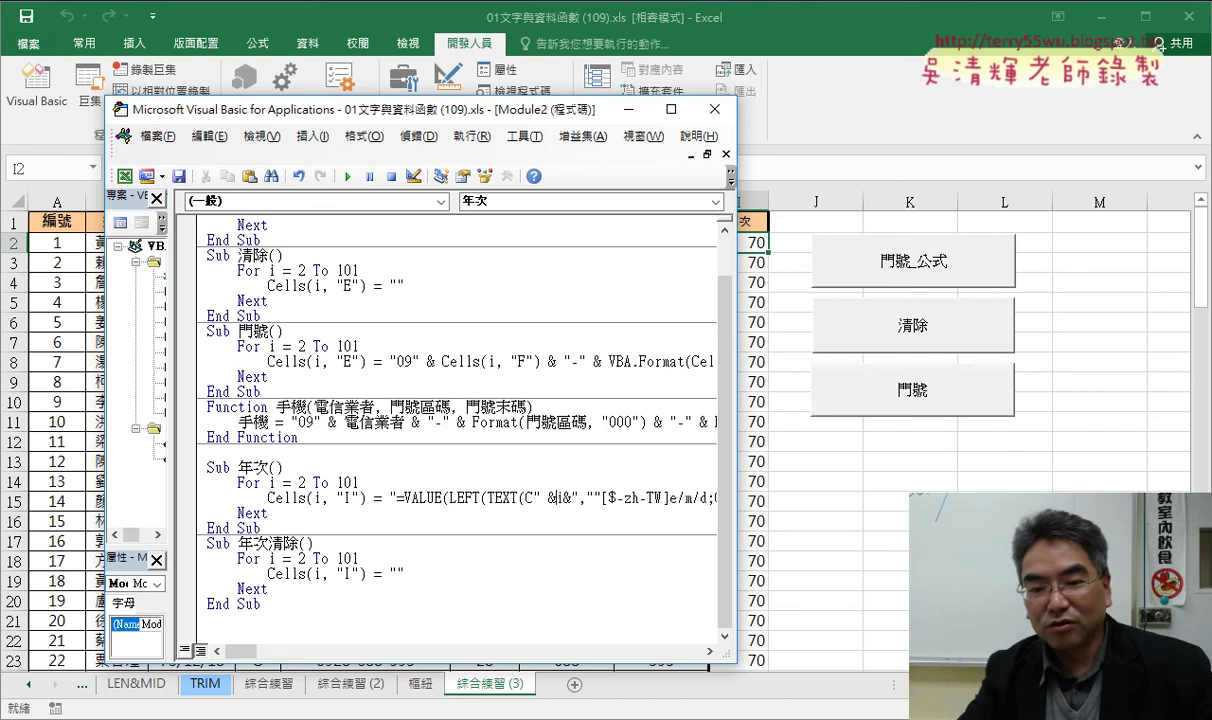
pyautogui.press('Down')
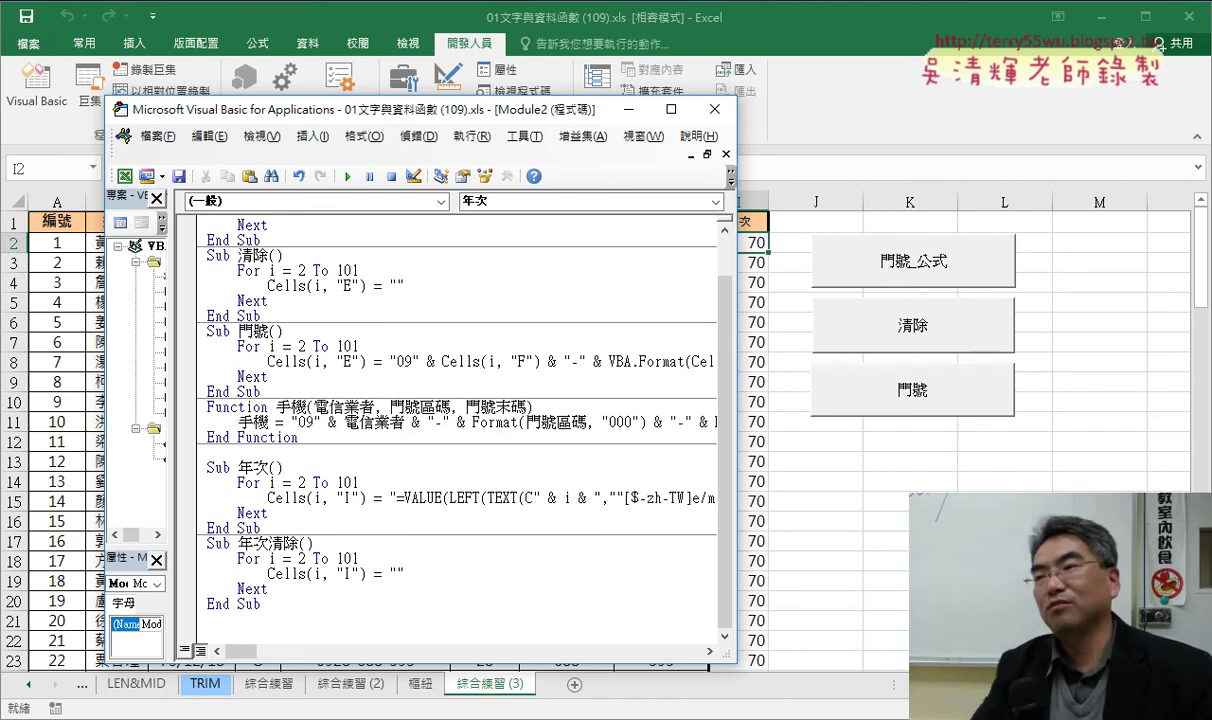
pyautogui.click(593, 497)
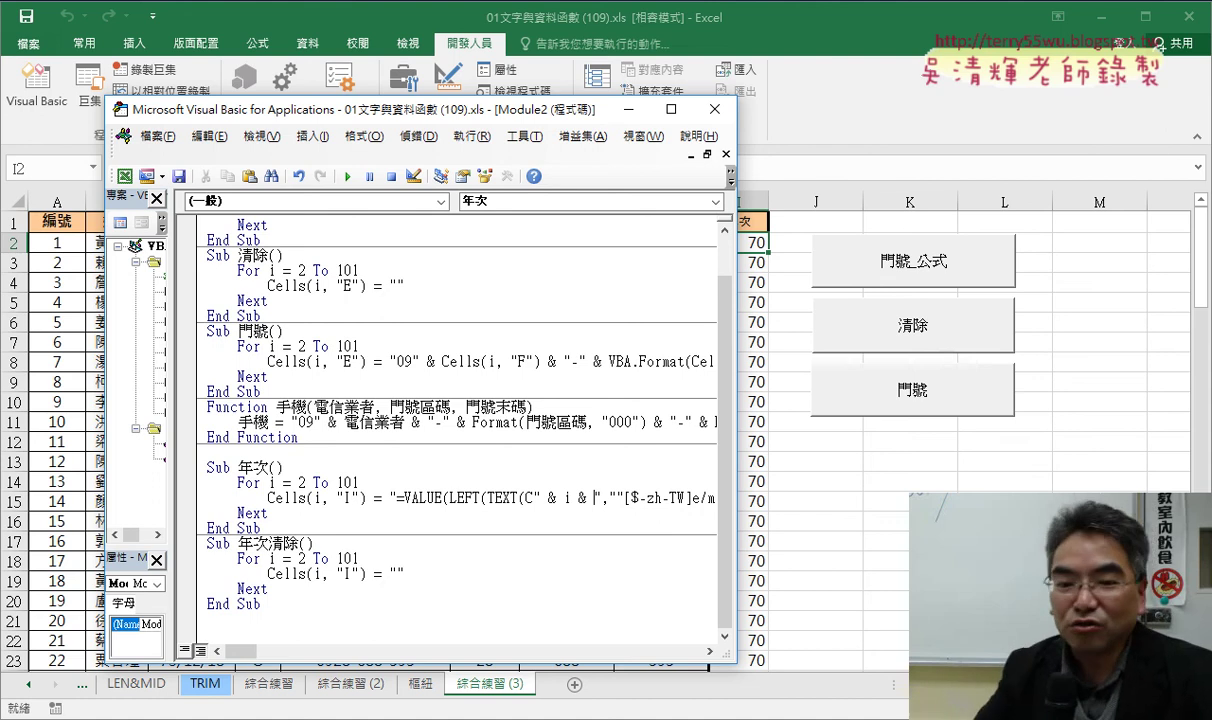
pyautogui.click(349, 177)
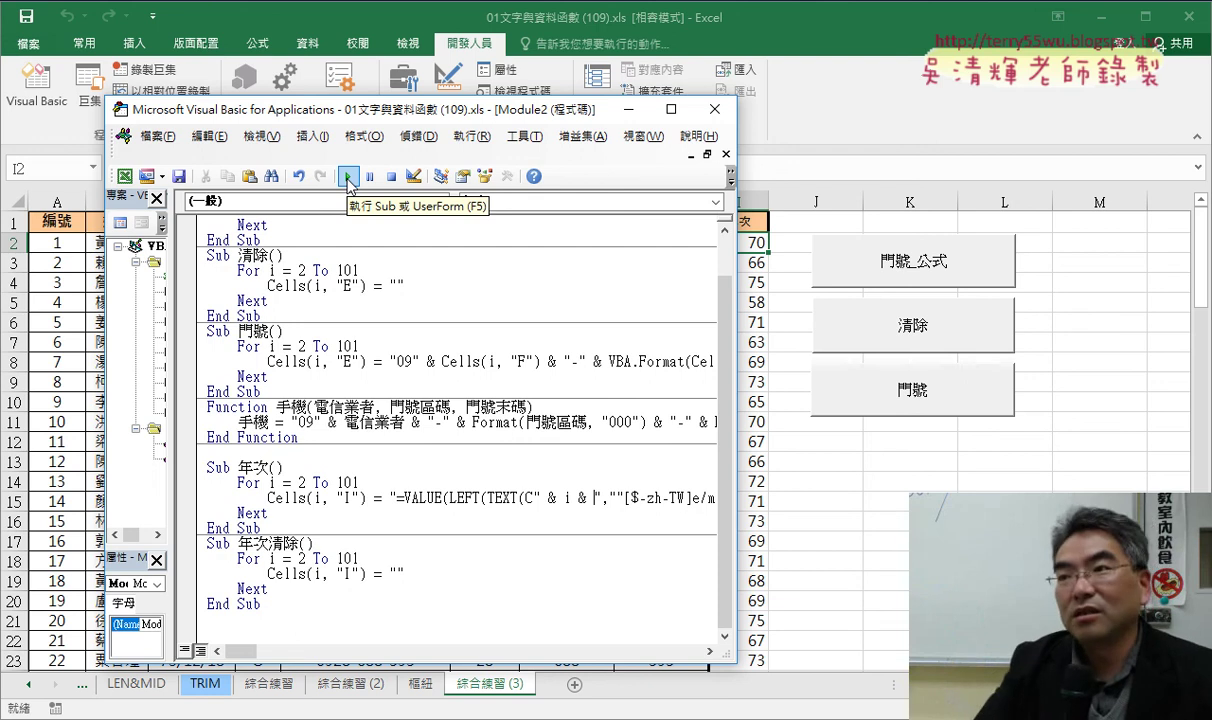
pyautogui.moveTo(373, 115); pyautogui.dragTo(338, 48)
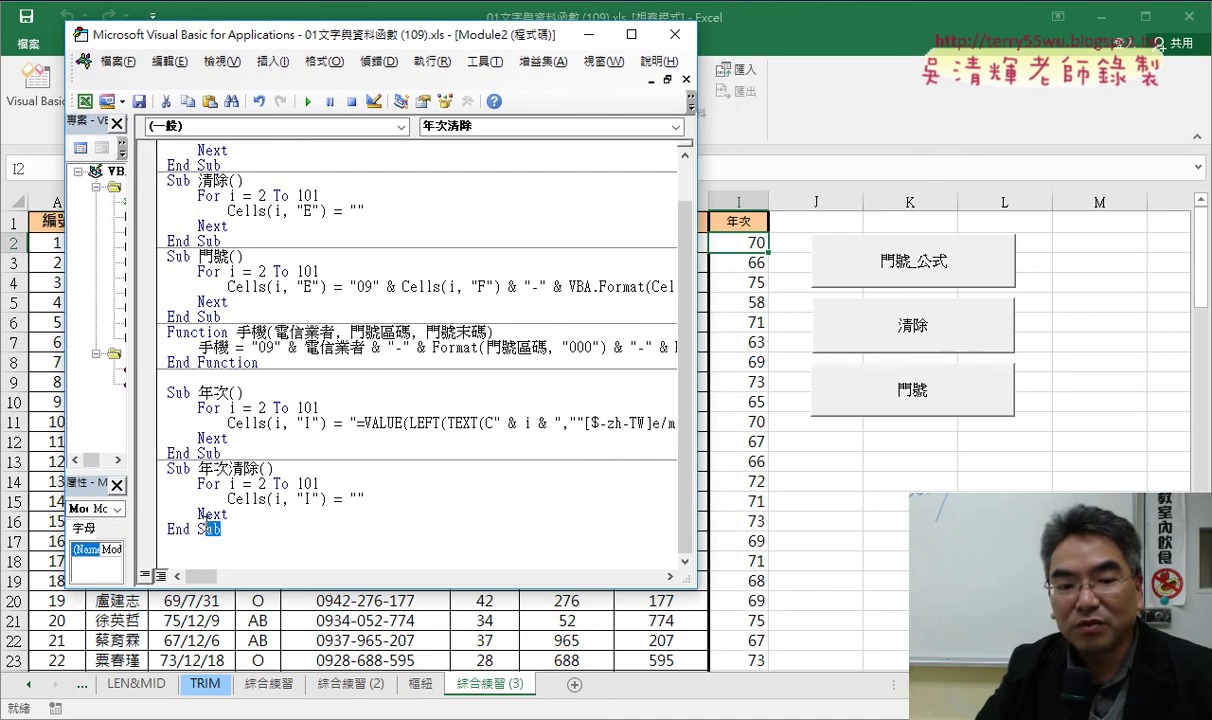
pyautogui.moveTo(244, 533); pyautogui.dragTo(153, 400)
pyautogui.click(219, 470)
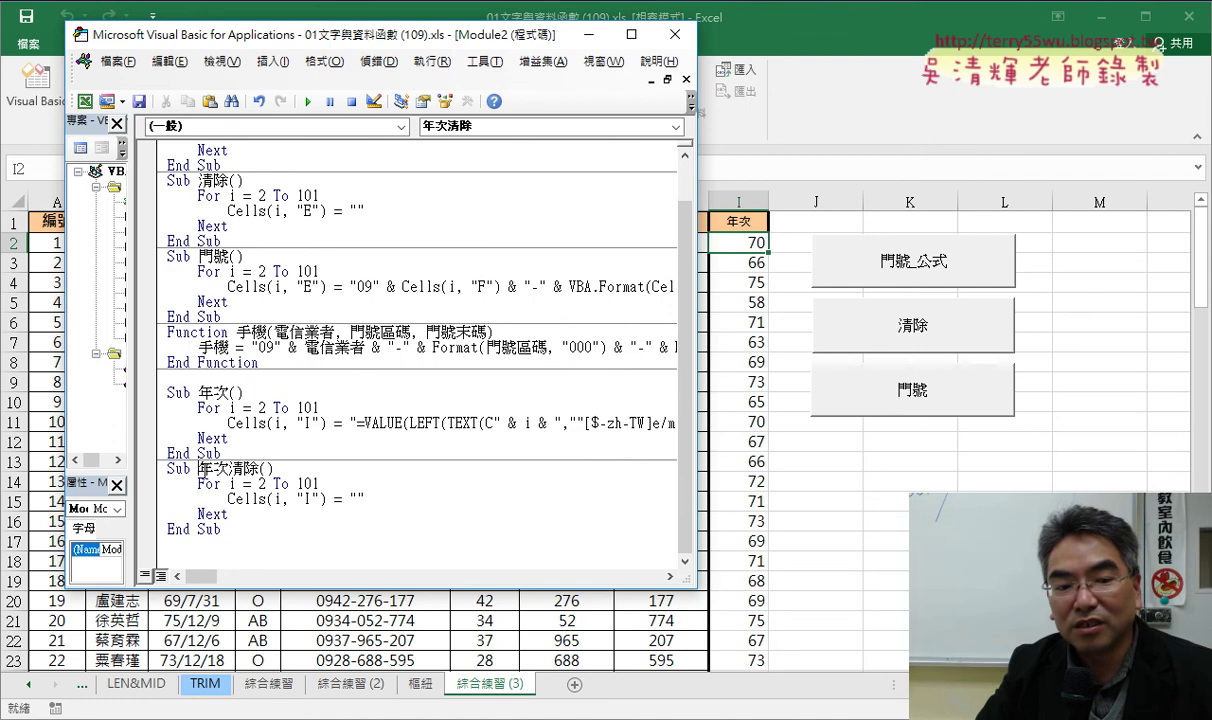
pyautogui.doubleClick(205, 468)
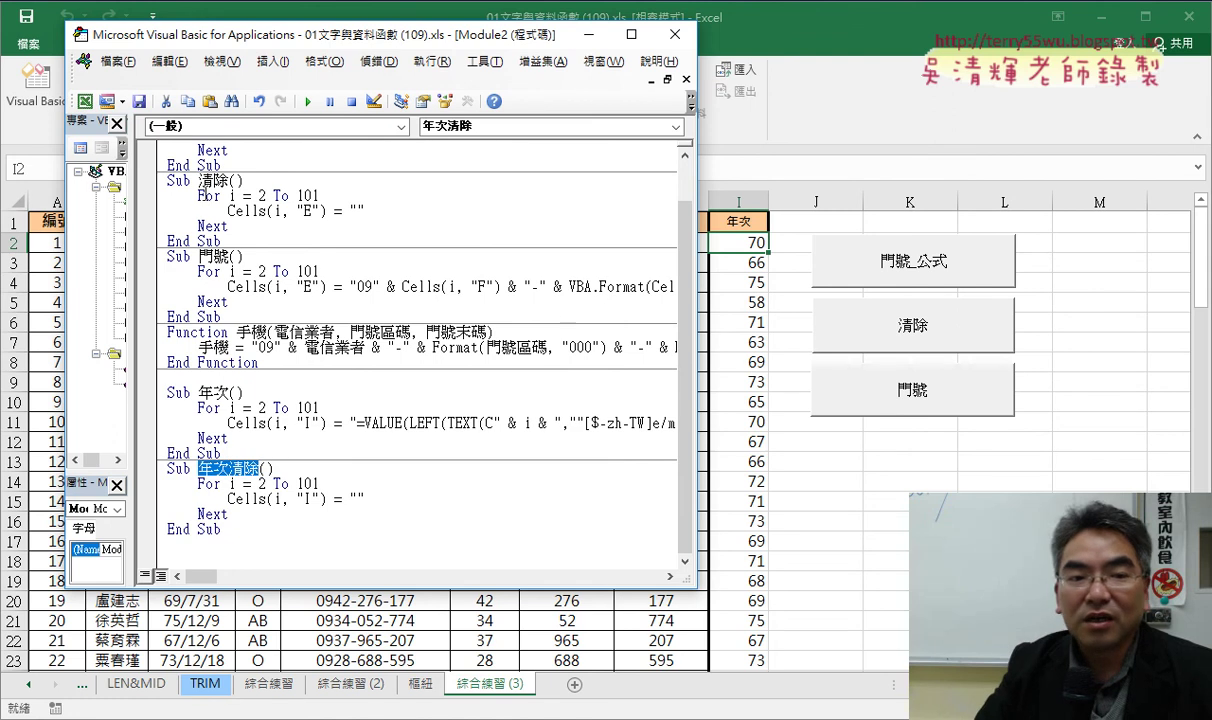
pyautogui.click(253, 211)
pyautogui.click(227, 498)
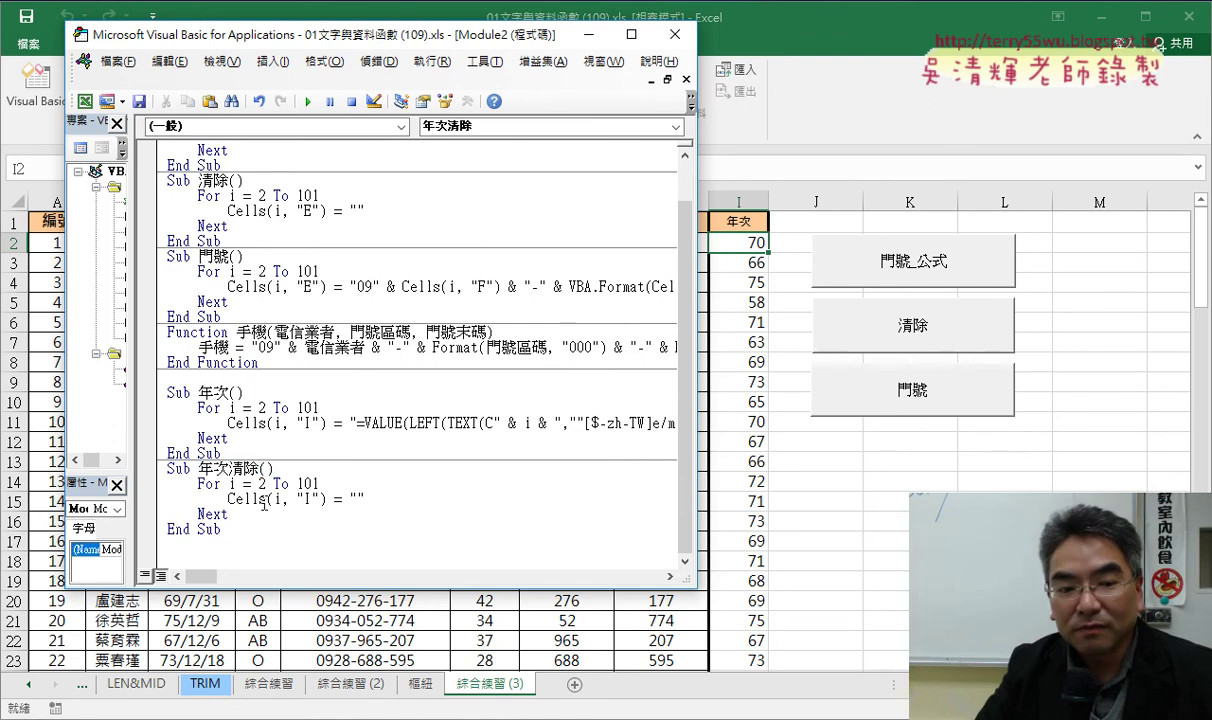
pyautogui.moveTo(222, 453); pyautogui.dragTo(164, 396)
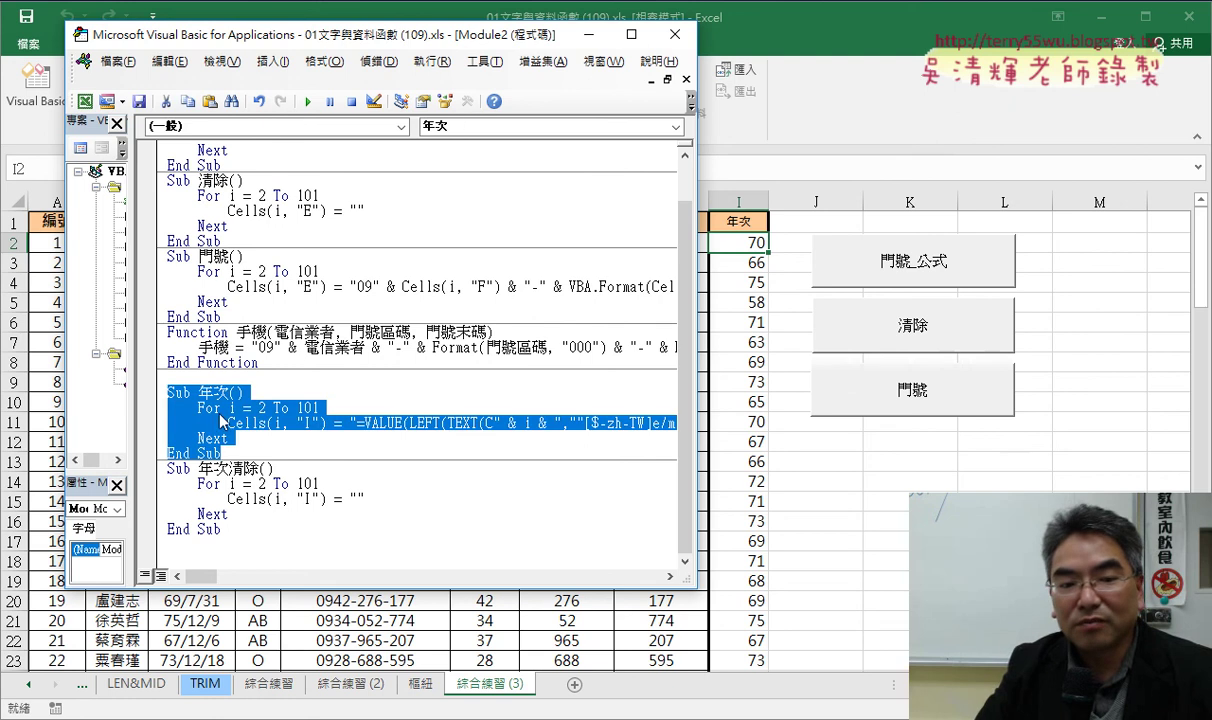
pyautogui.click(238, 498)
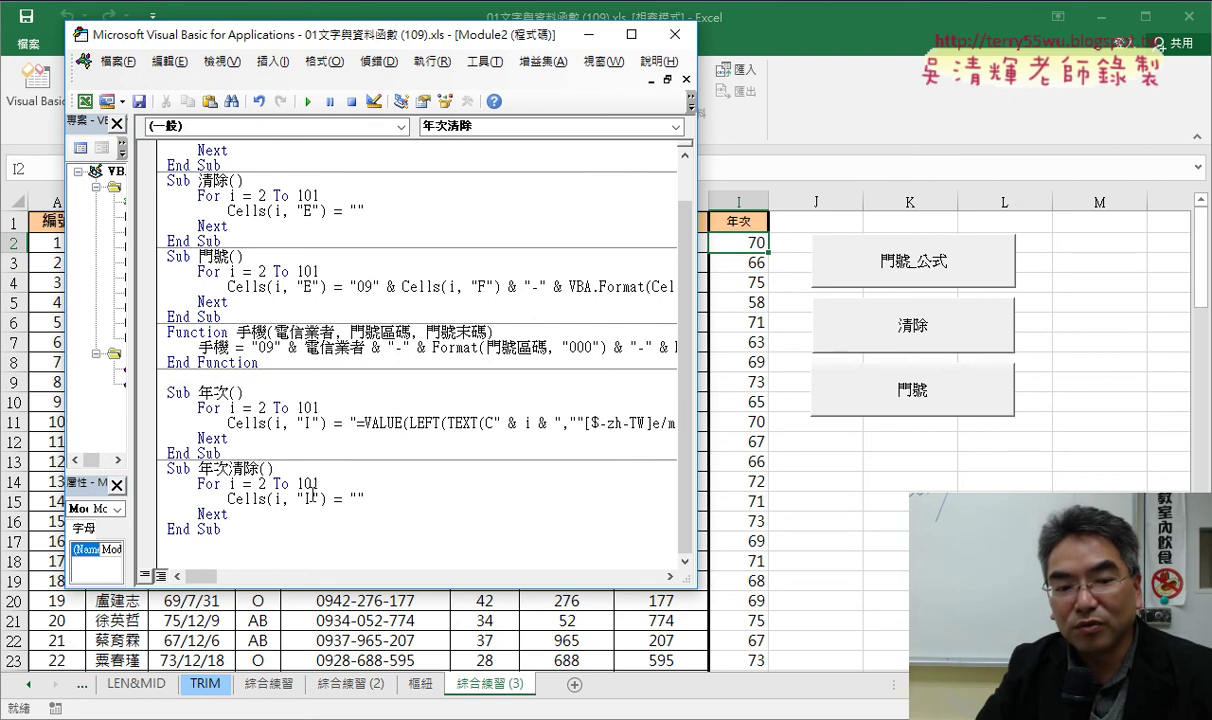
pyautogui.doubleClick(355, 498)
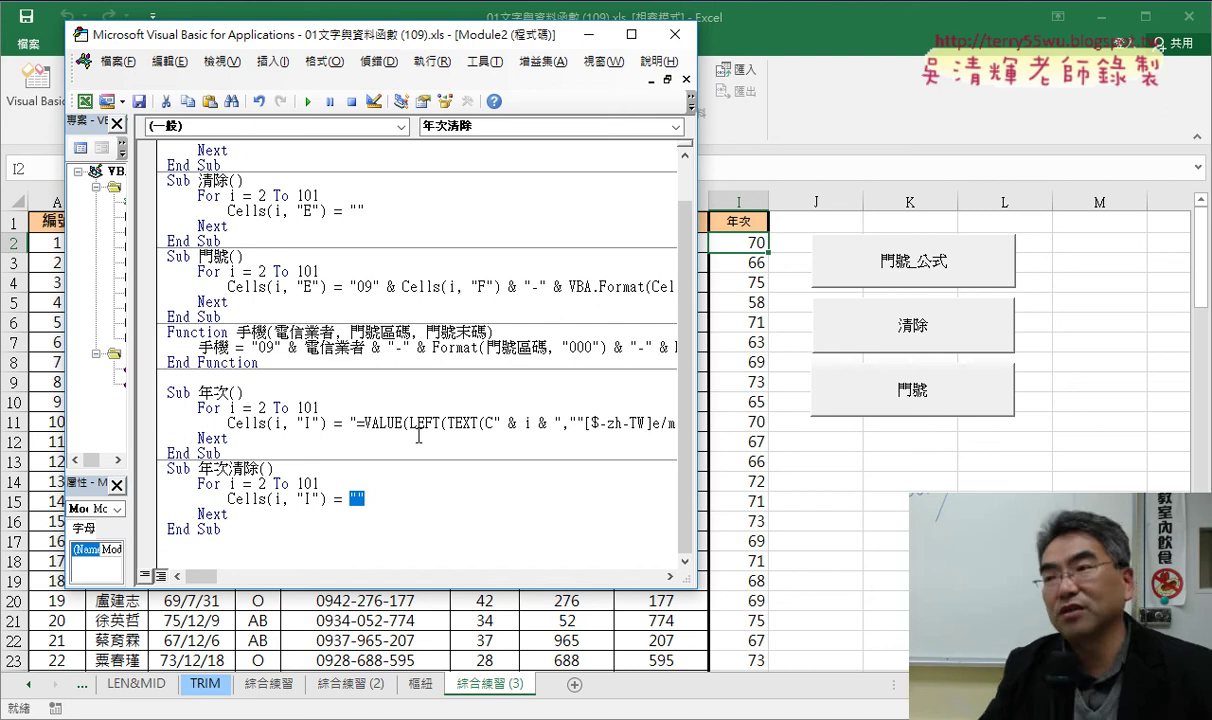